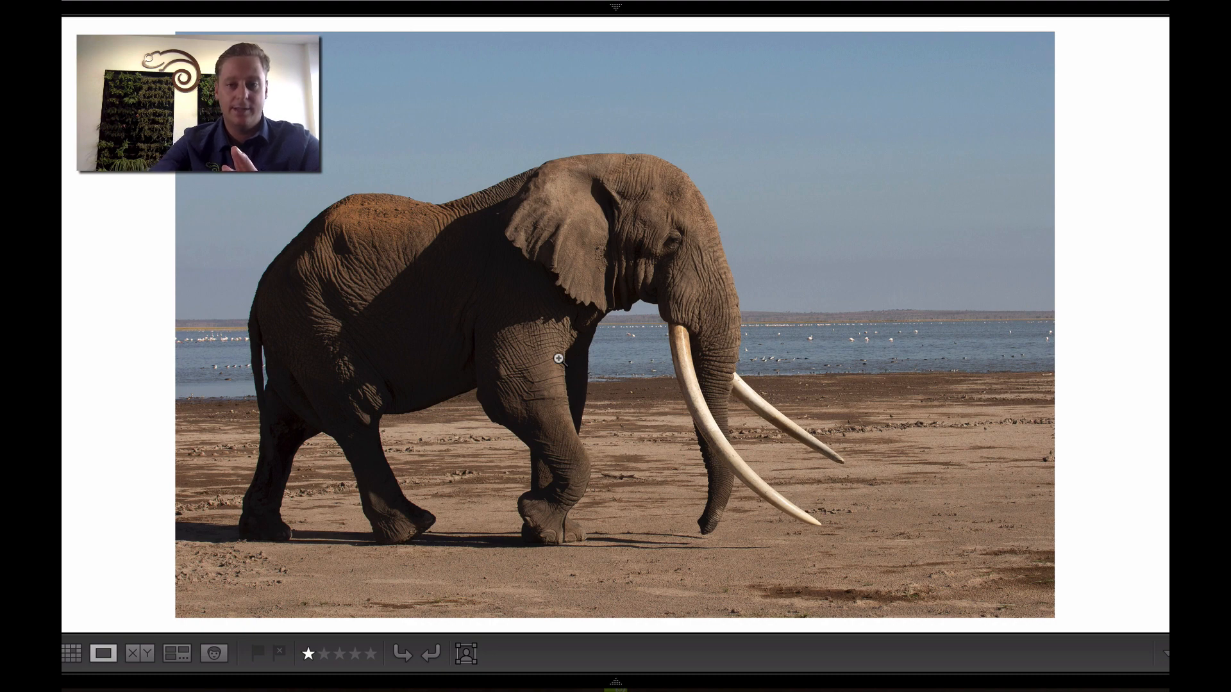
Convert the elephant photo to black and white and open it for developing
key("v")
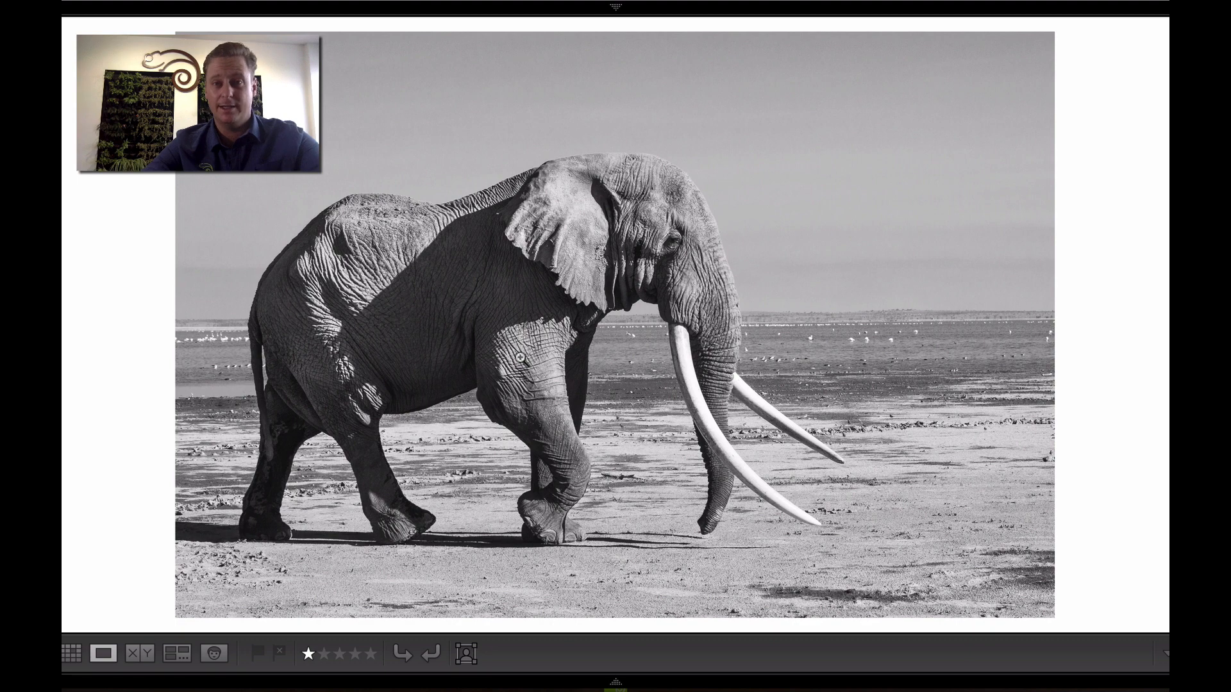
key("d")
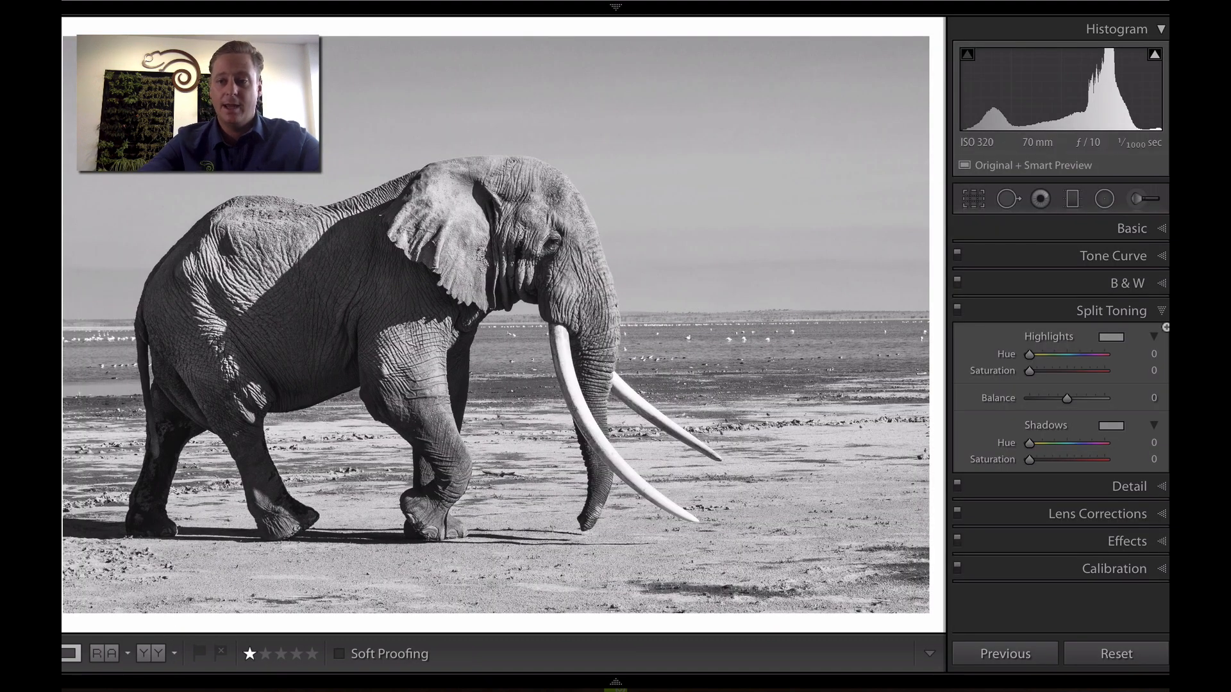
Review the photo's basic tone and presence adjustments and the region values of its tone curve
left_click(1163, 232)
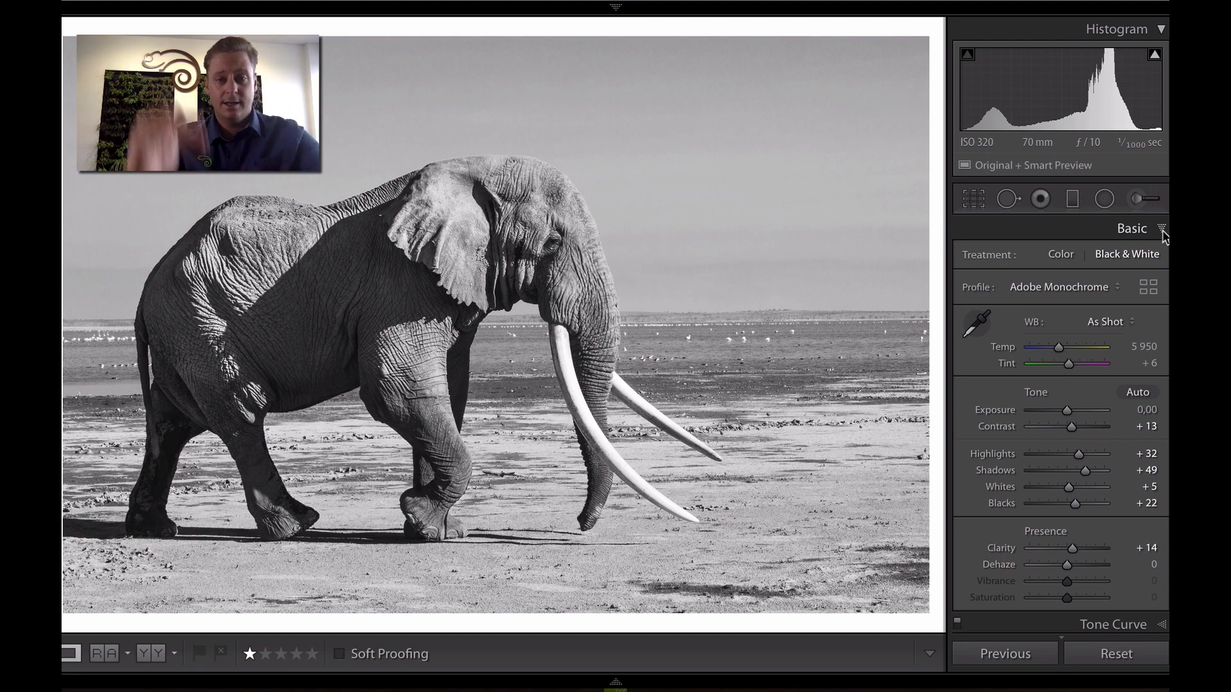
scroll(1100, 416, "down", 1)
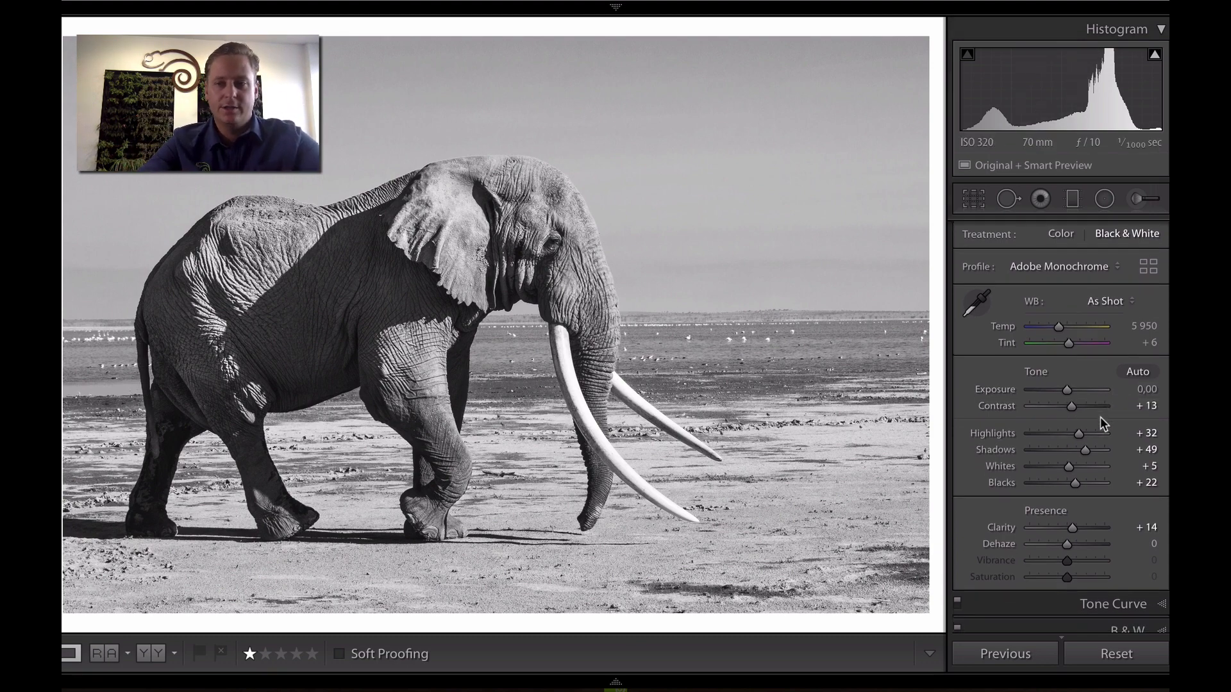
scroll(1103, 403, "down", 2)
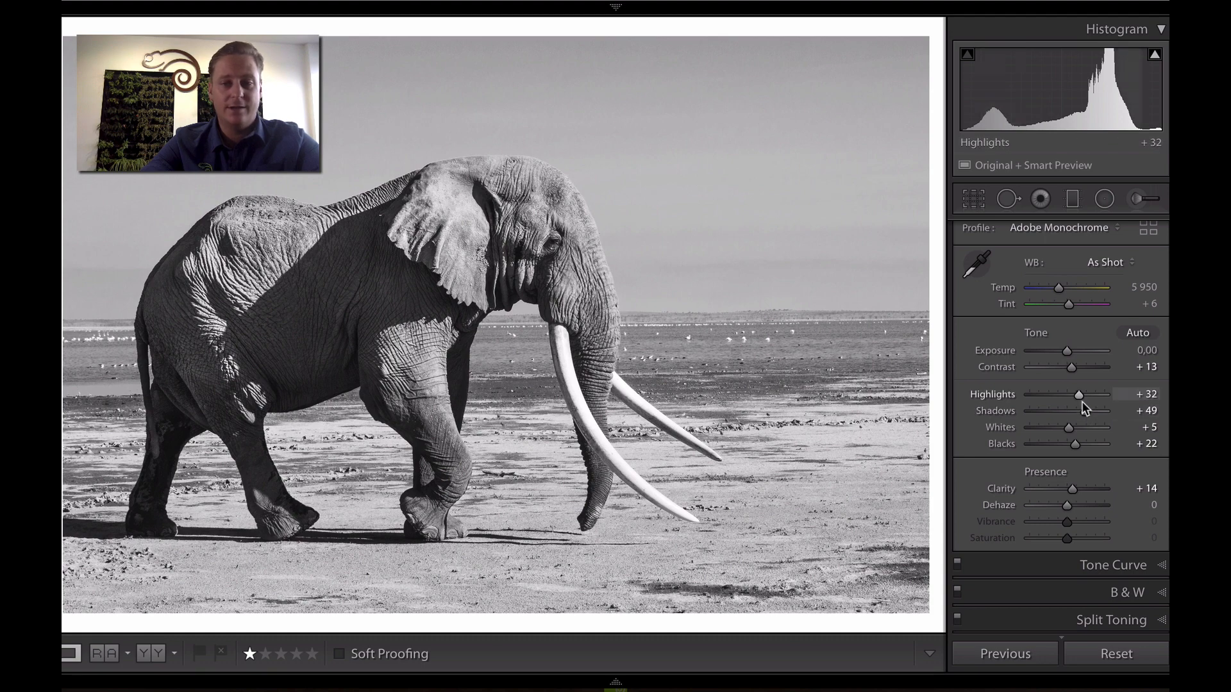
scroll(1082, 401, "down", 1)
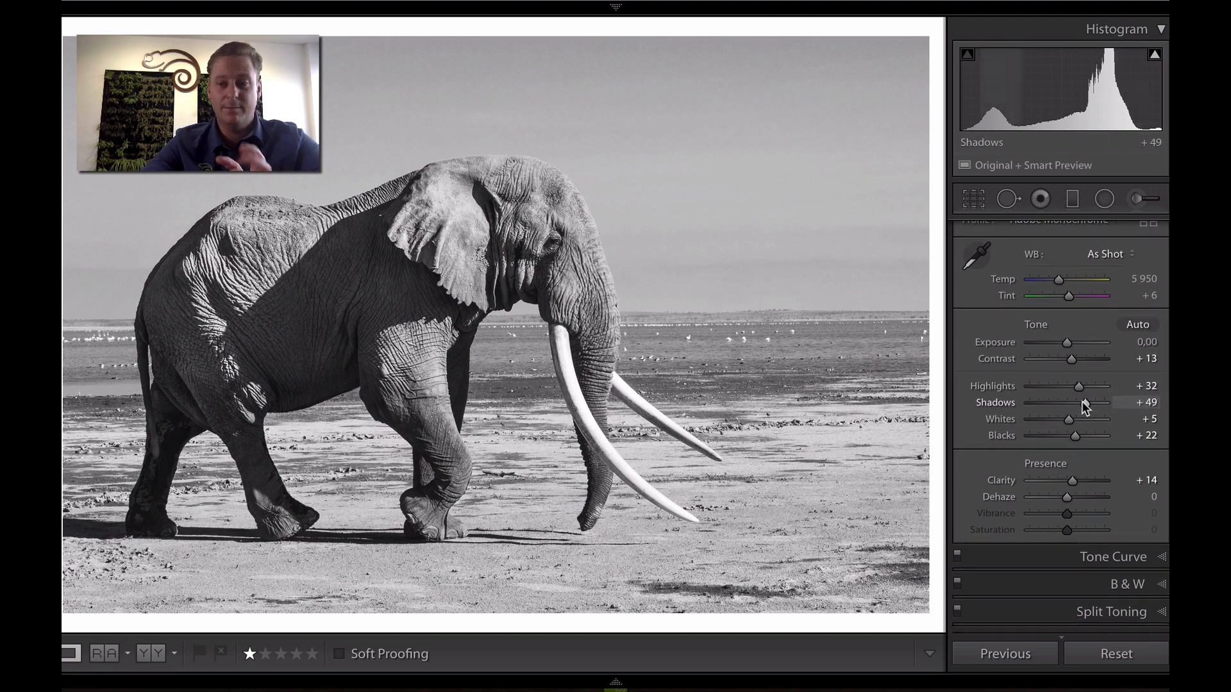
scroll(1082, 401, "down", 3)
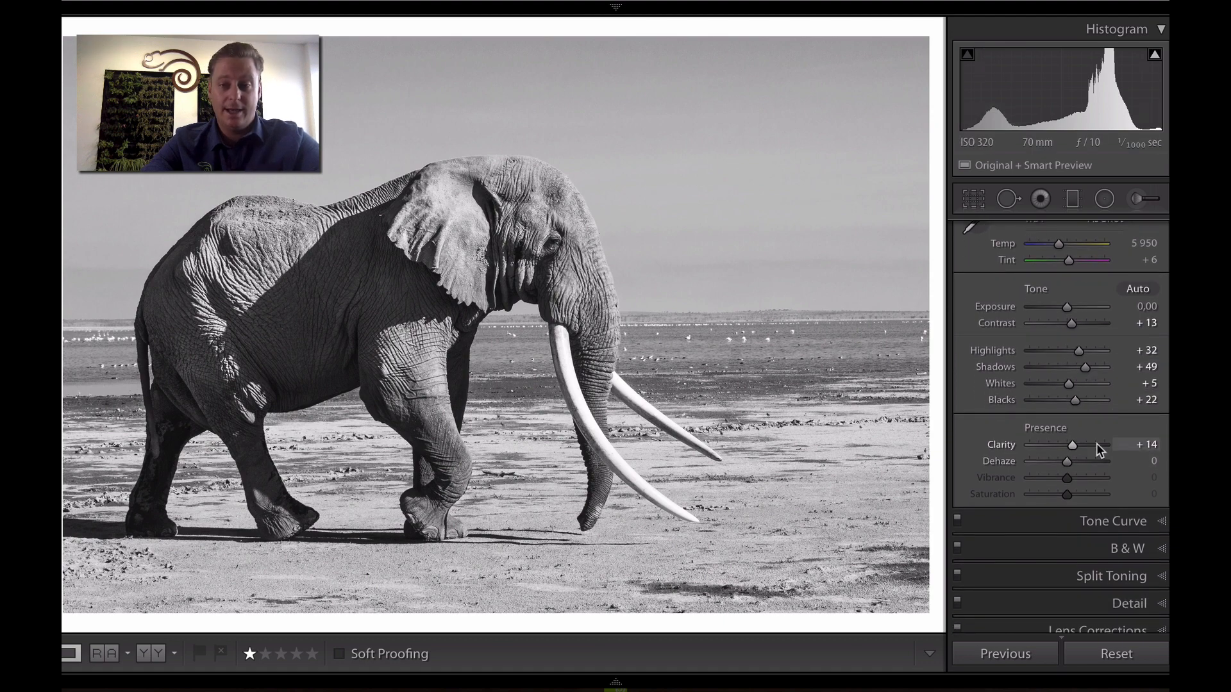
left_click(1162, 521)
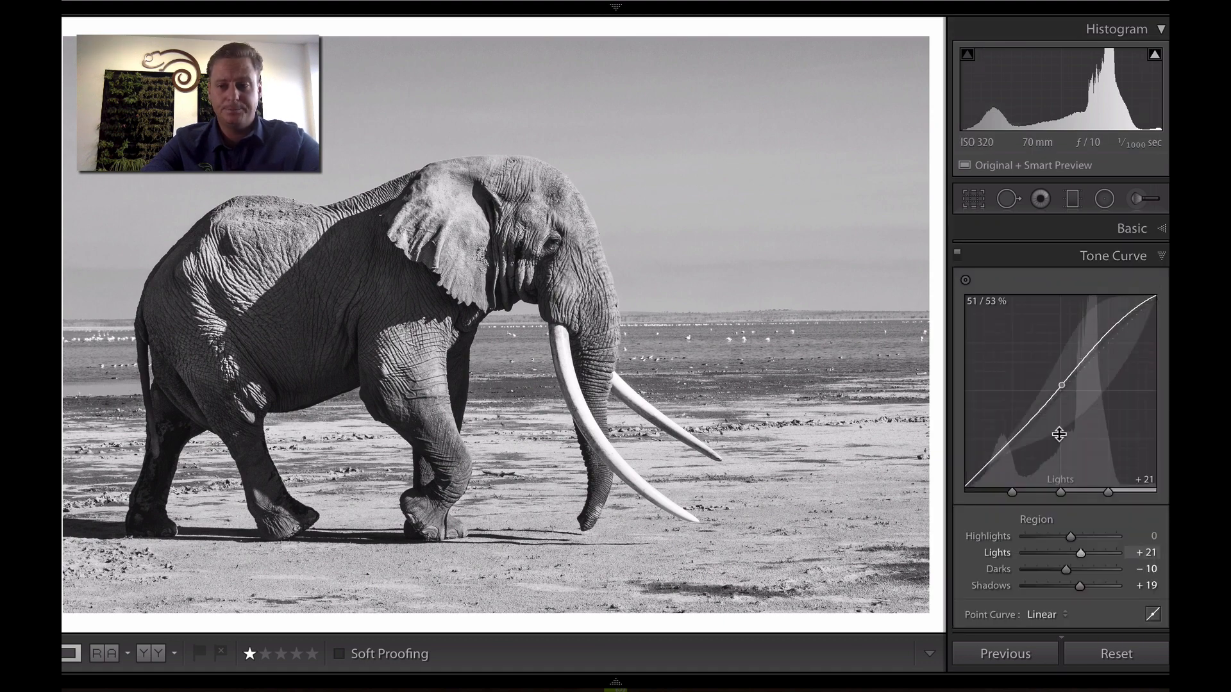
scroll(1059, 433, "down", 8)
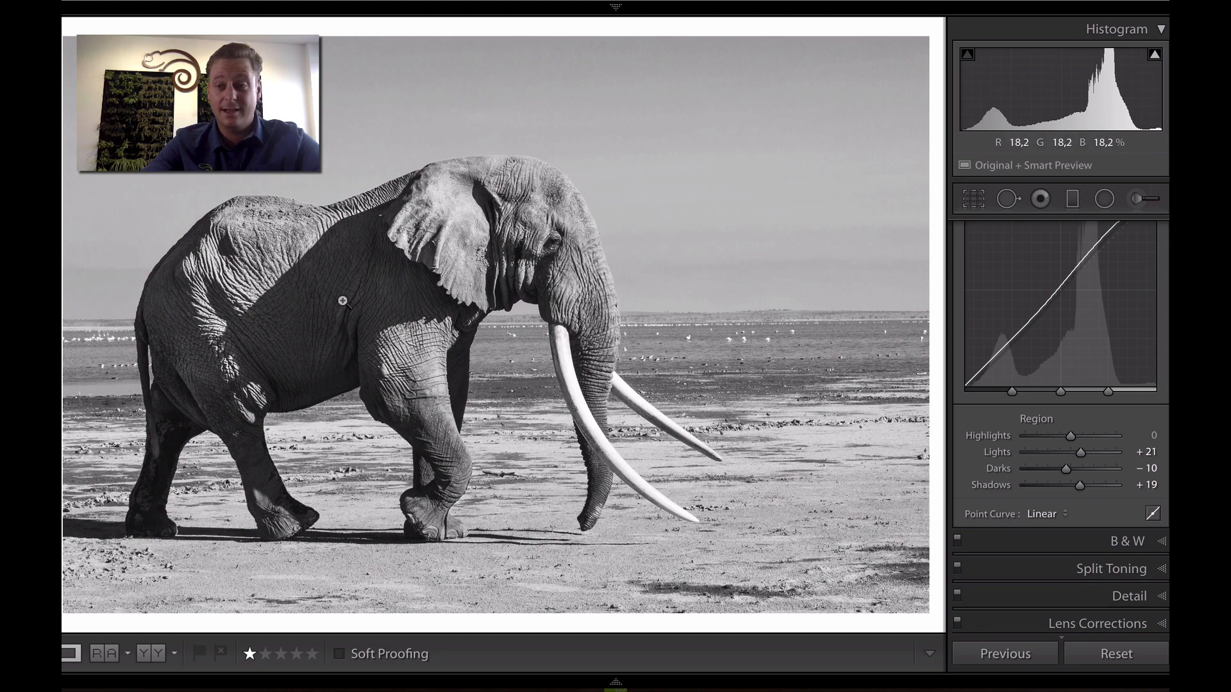
scroll(1070, 498, "down", 3)
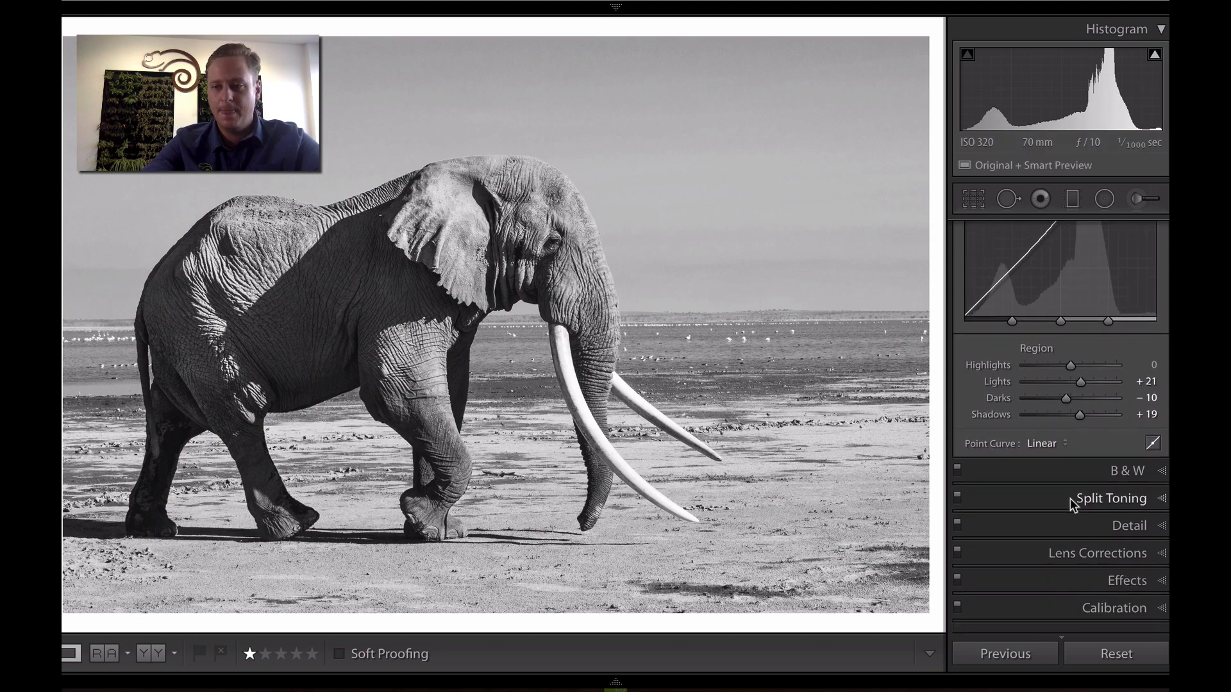
Use targeted adjustment on the sky to set Blue to -40 and Aqua to +1 in the Black & White Mix
left_click(1154, 469)
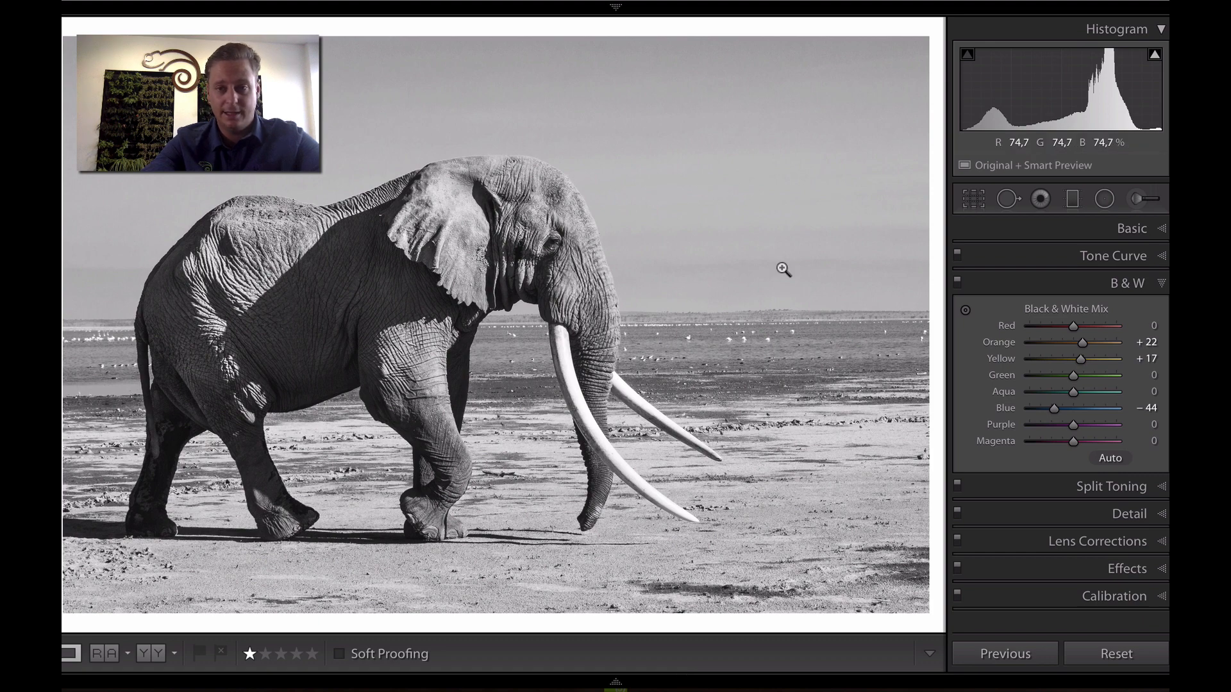
left_click(965, 310)
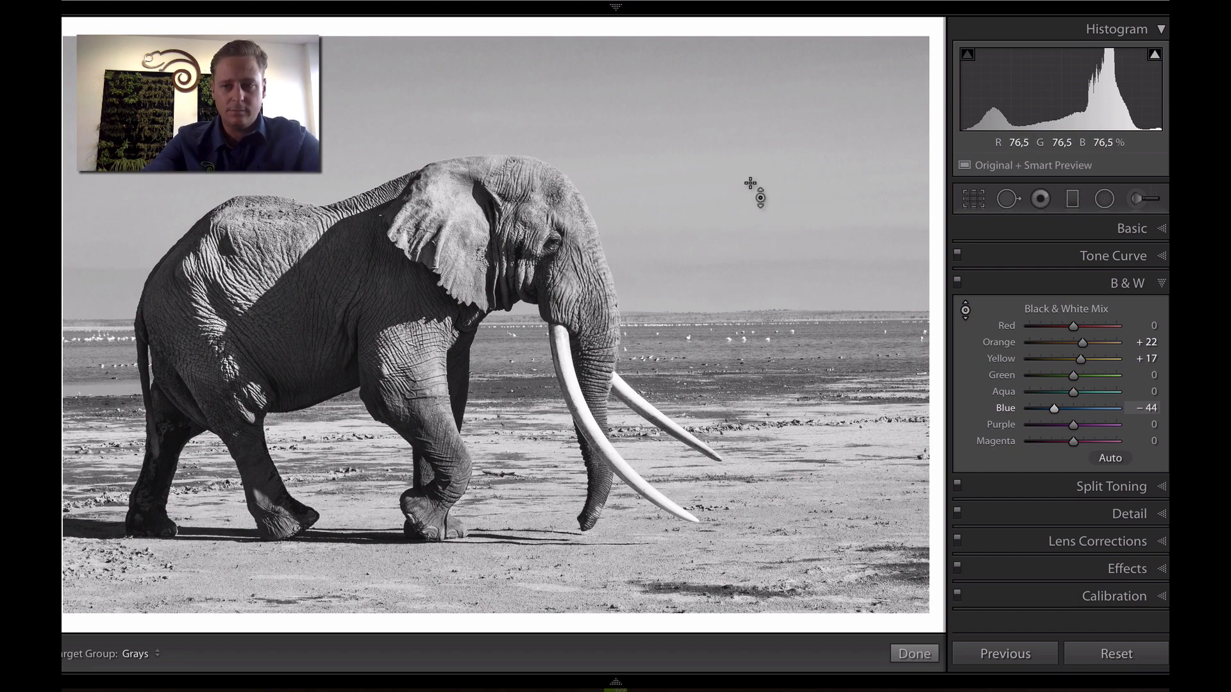
key("Down")
key("Down")
key("Down")
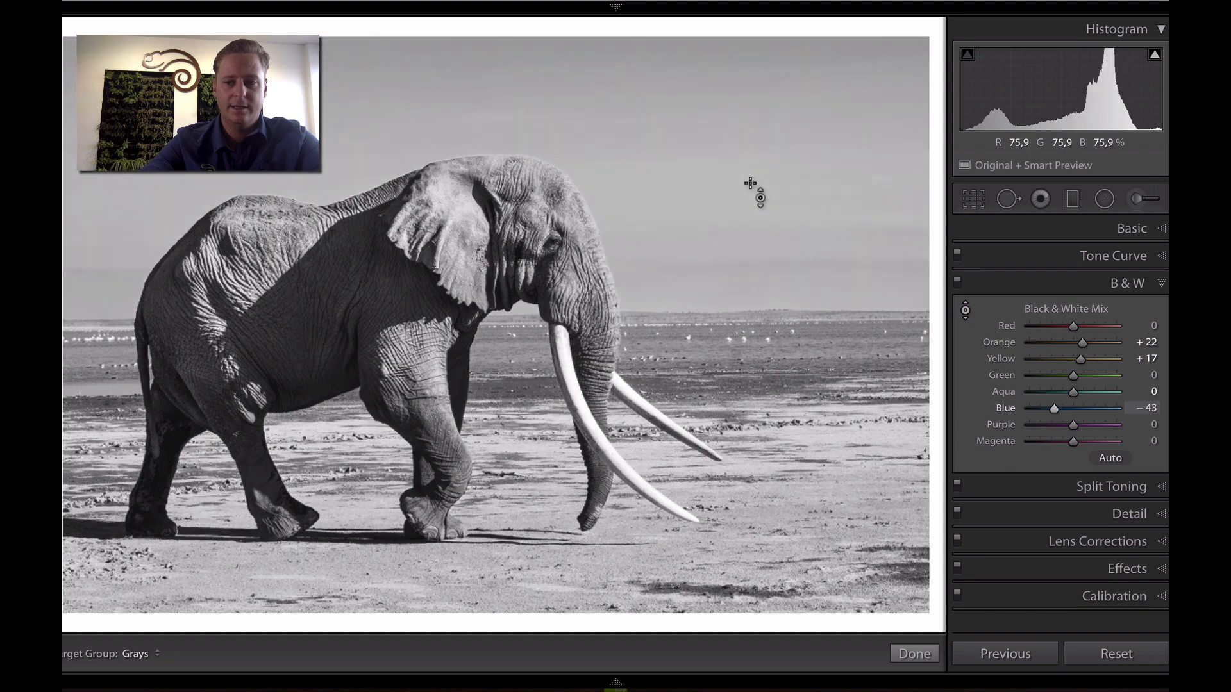
key("Up")
key("Up")
key("Up")
key("Up")
key("Up")
key("Up")
key("Up")
key("Up")
key("Up")
key("Up")
key("Up")
key("Down")
key("Down")
key("Down")
key("Down")
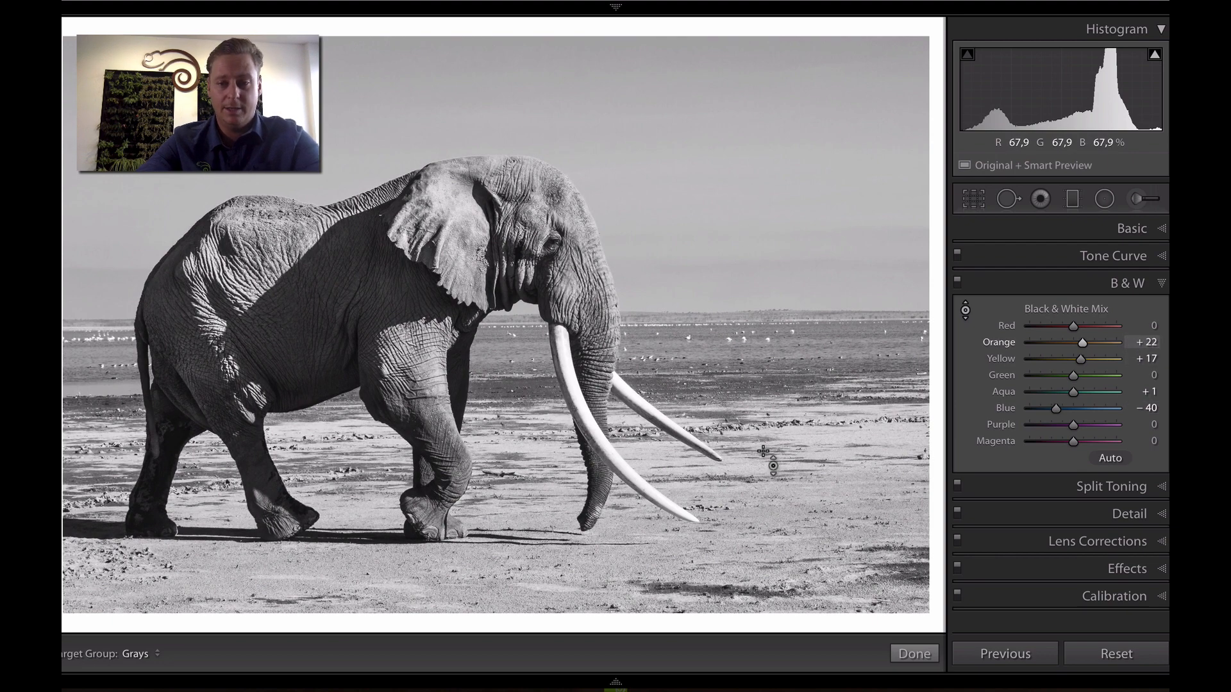
Compare the colour and black-and-white versions, and check which mix colour the targeted adjustment picks on the sand
key("v")
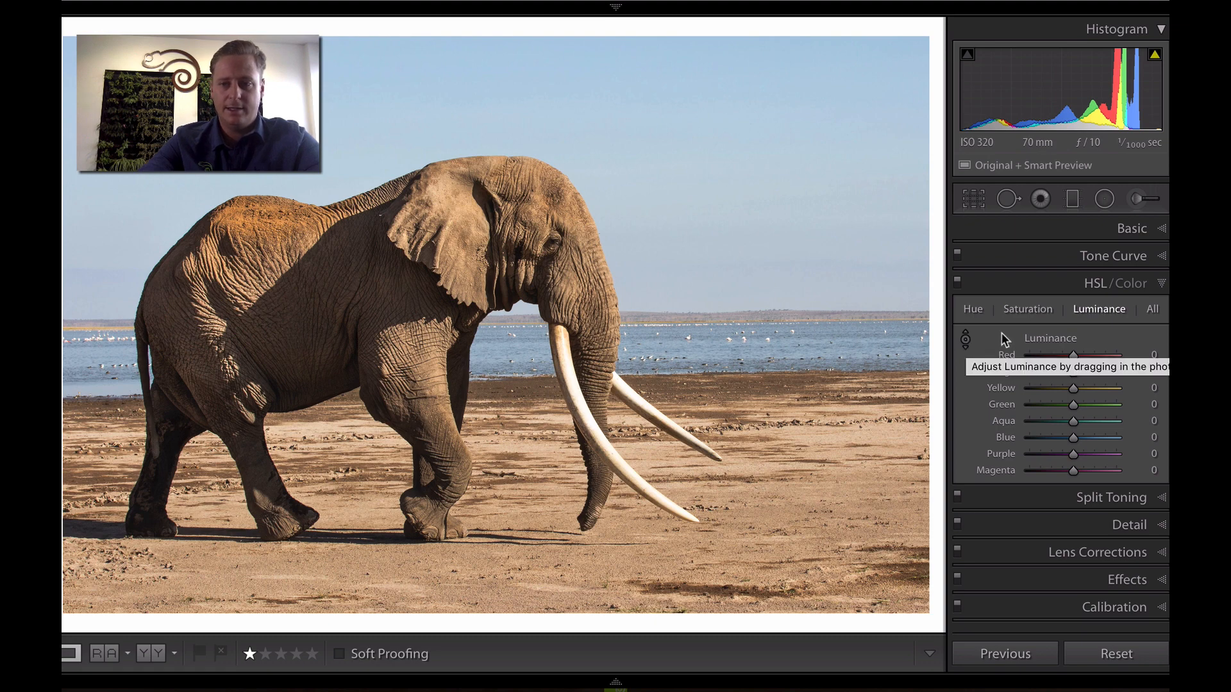
key("v")
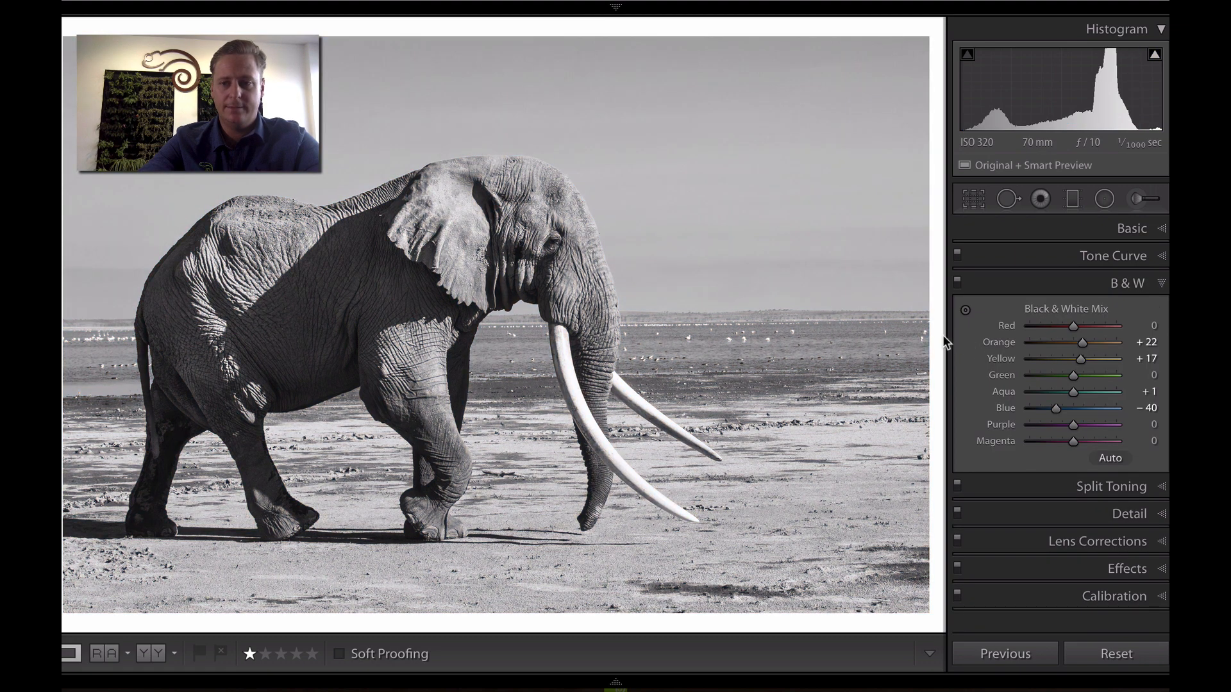
left_click(964, 310)
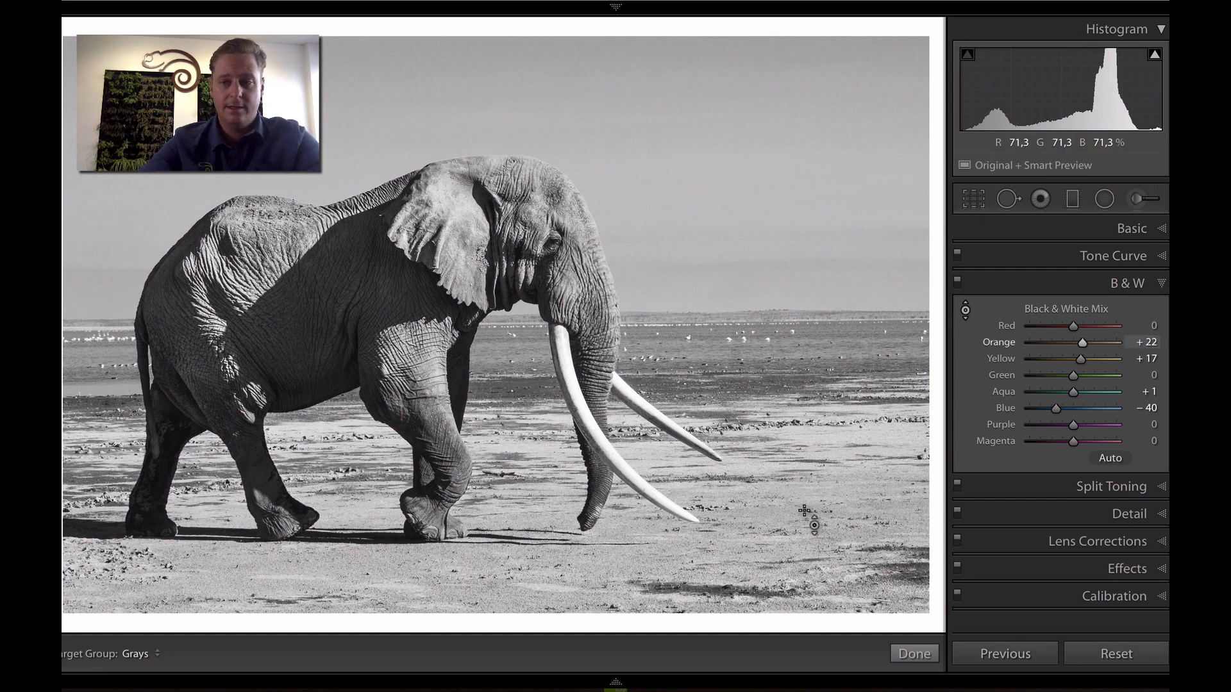
left_click_drag(804, 511, 804, 510)
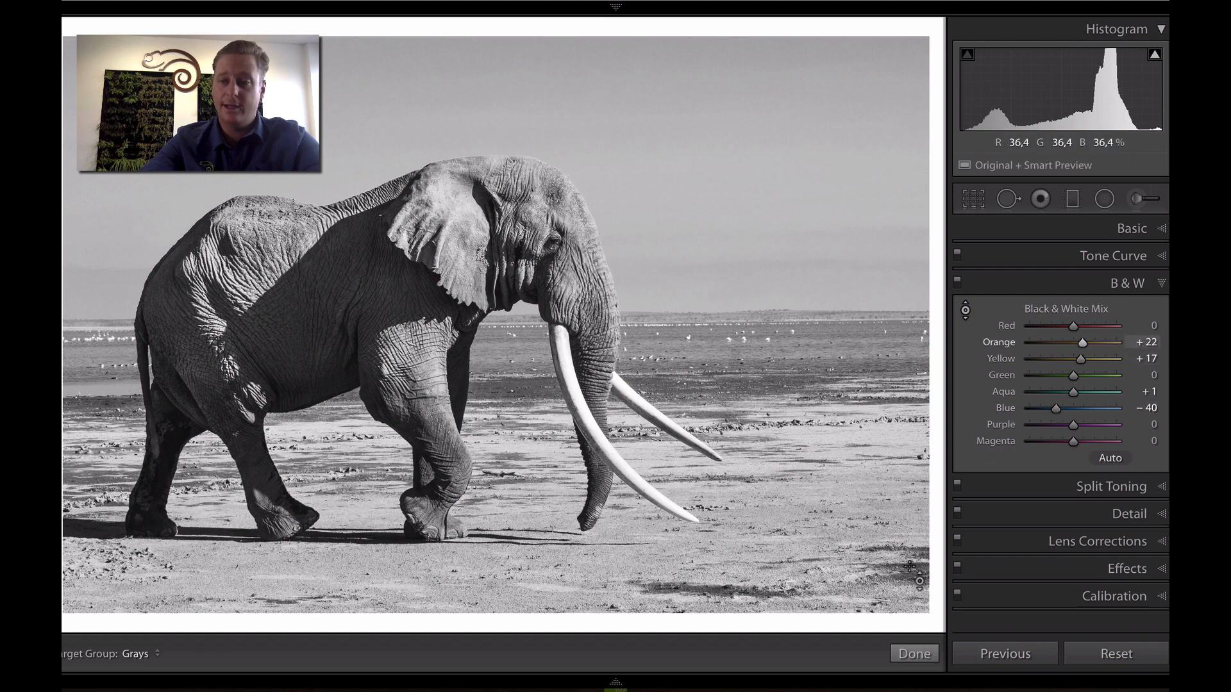
left_click(1157, 286)
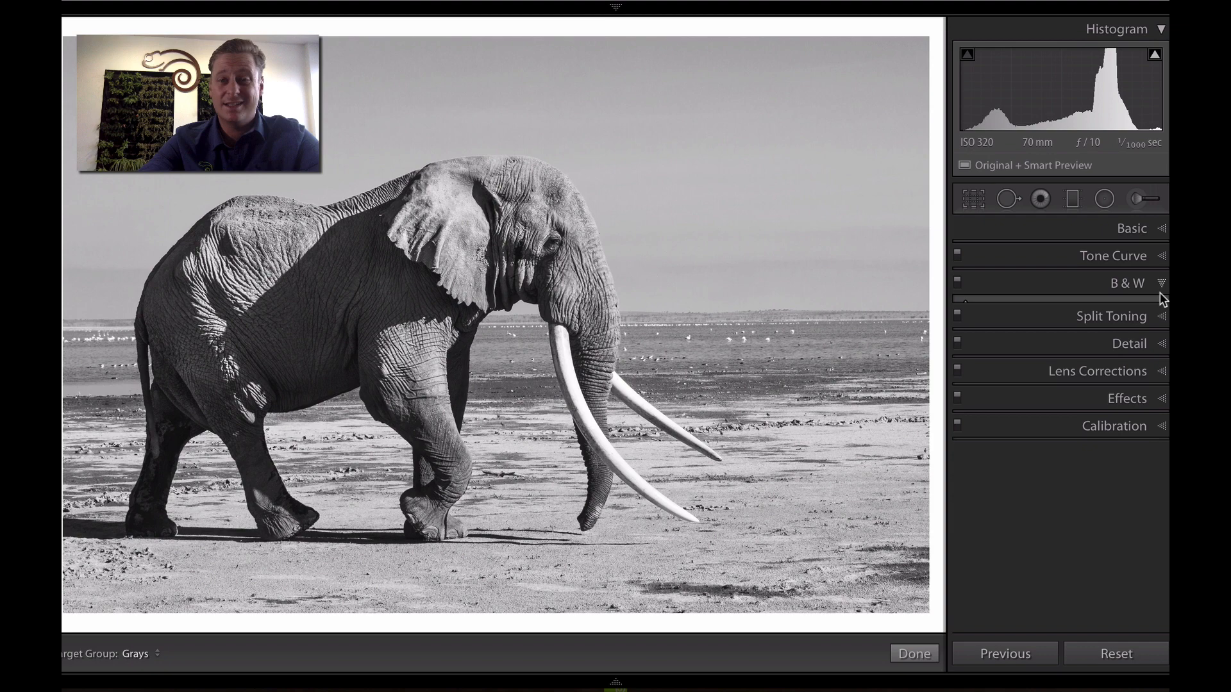
Set the sharpening Masking to 50 using the black-and-white mask preview
left_click(1150, 339)
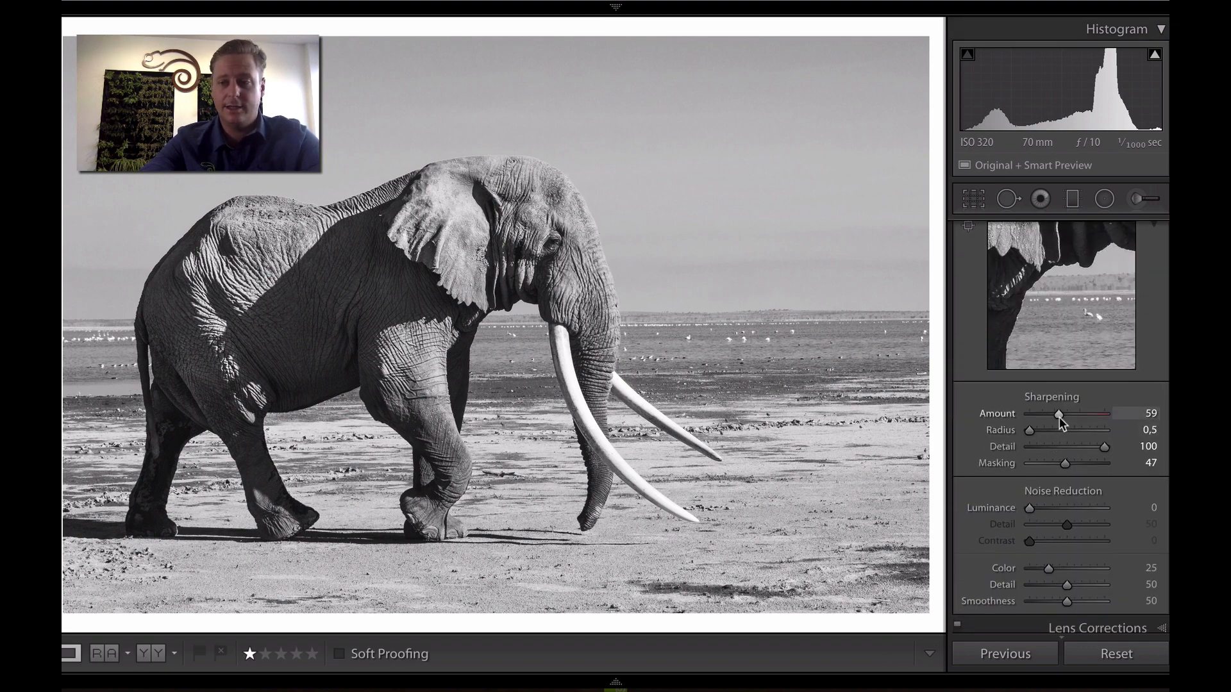
key("alt")
left_click(1067, 462, "alt")
left_click_drag(1068, 461, 1070, 462)
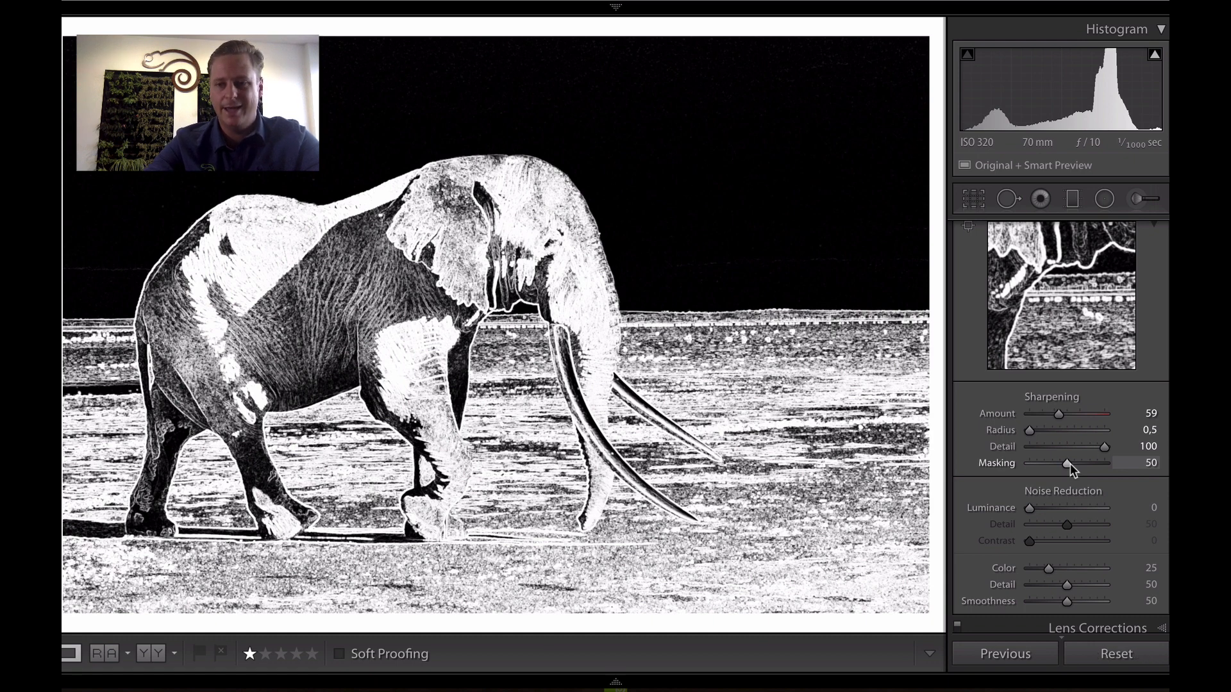
scroll(1070, 464, "down", 2)
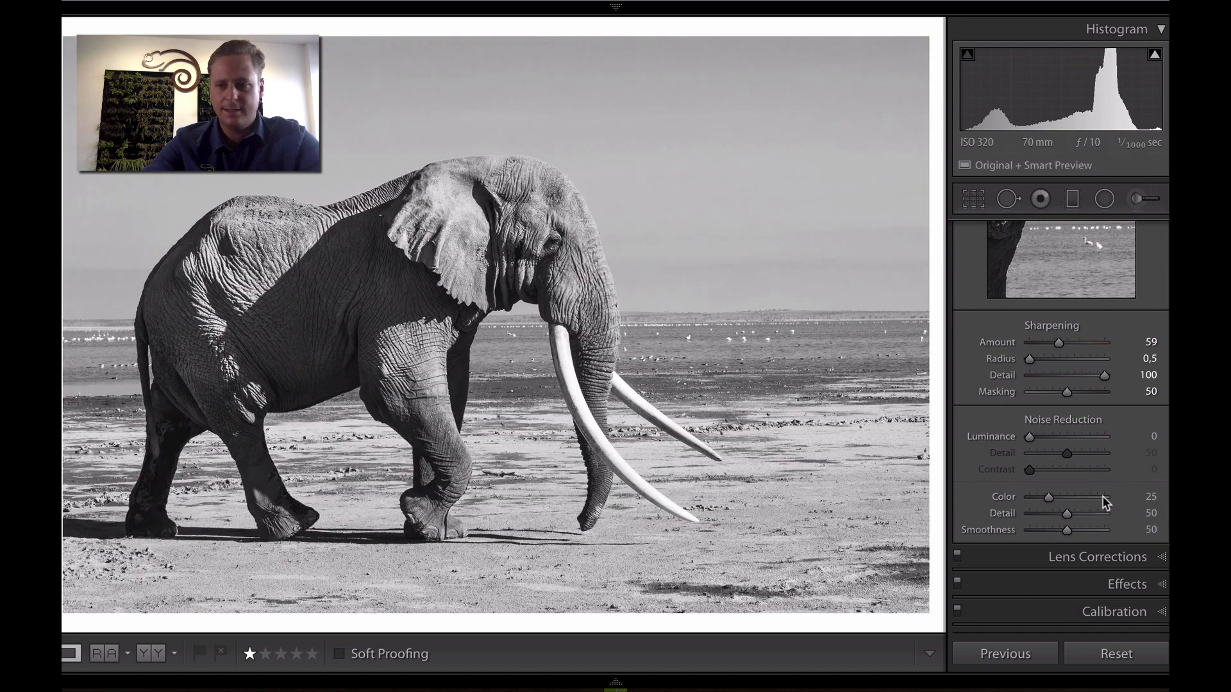
scroll(1110, 549, "down", 1)
scroll(1125, 557, "up", 1)
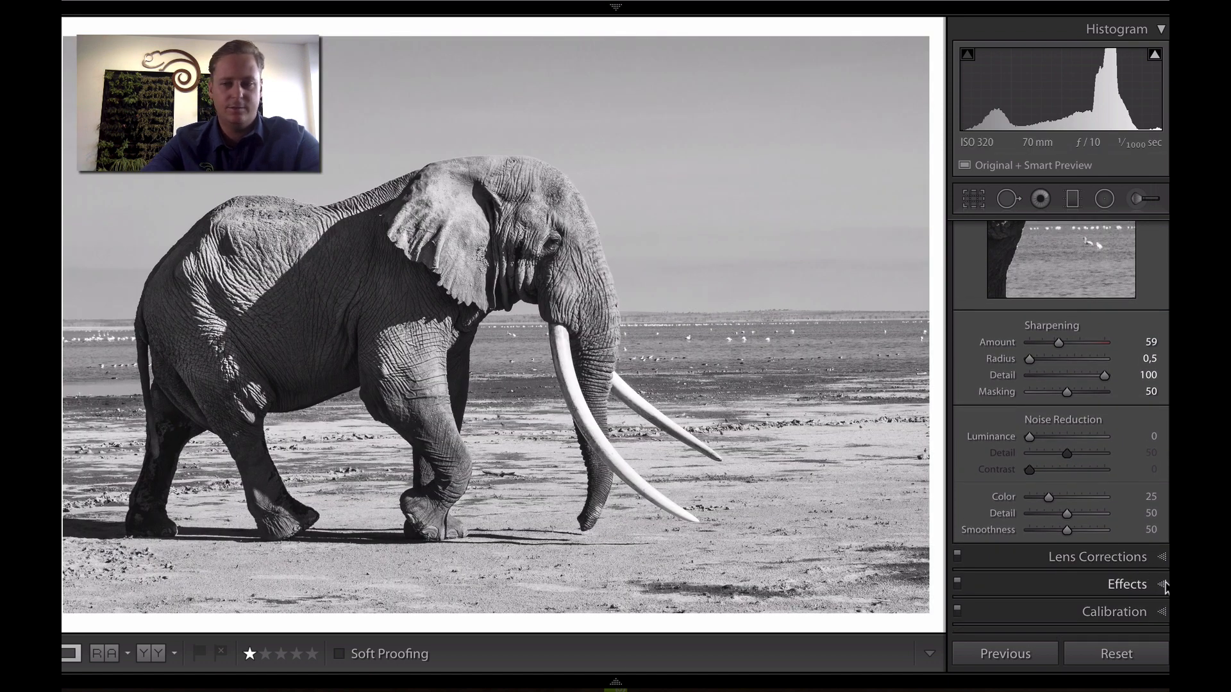
scroll(1139, 444, "up", 3)
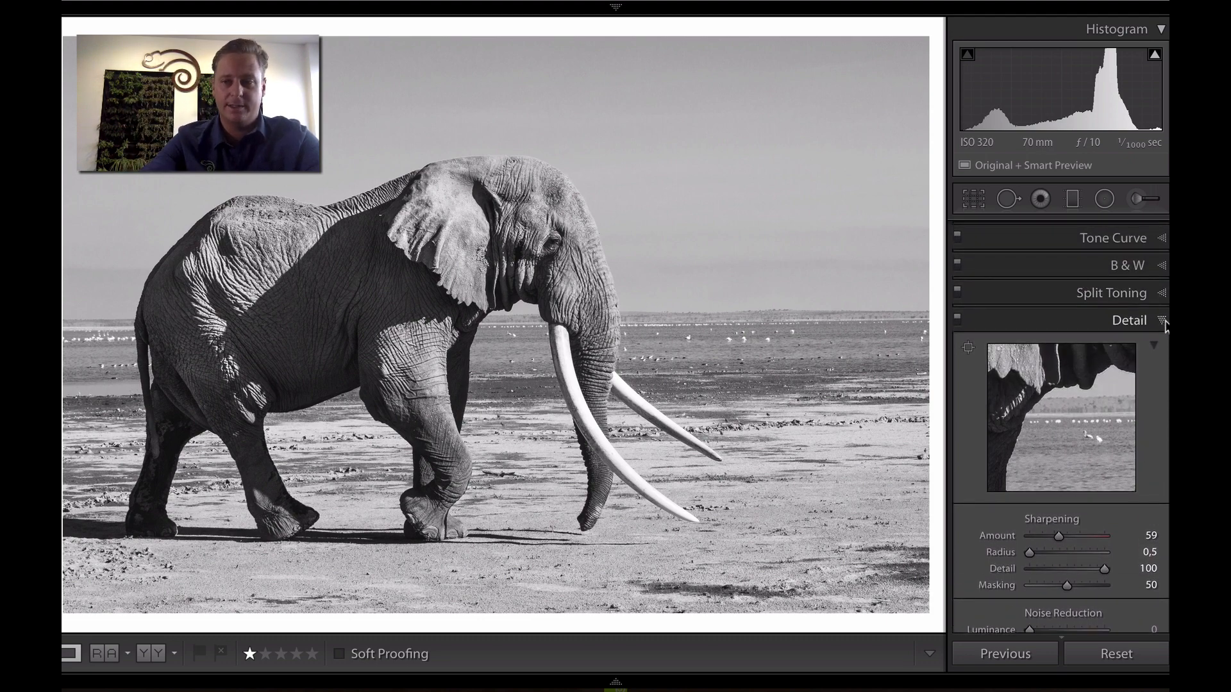
left_click(1162, 321)
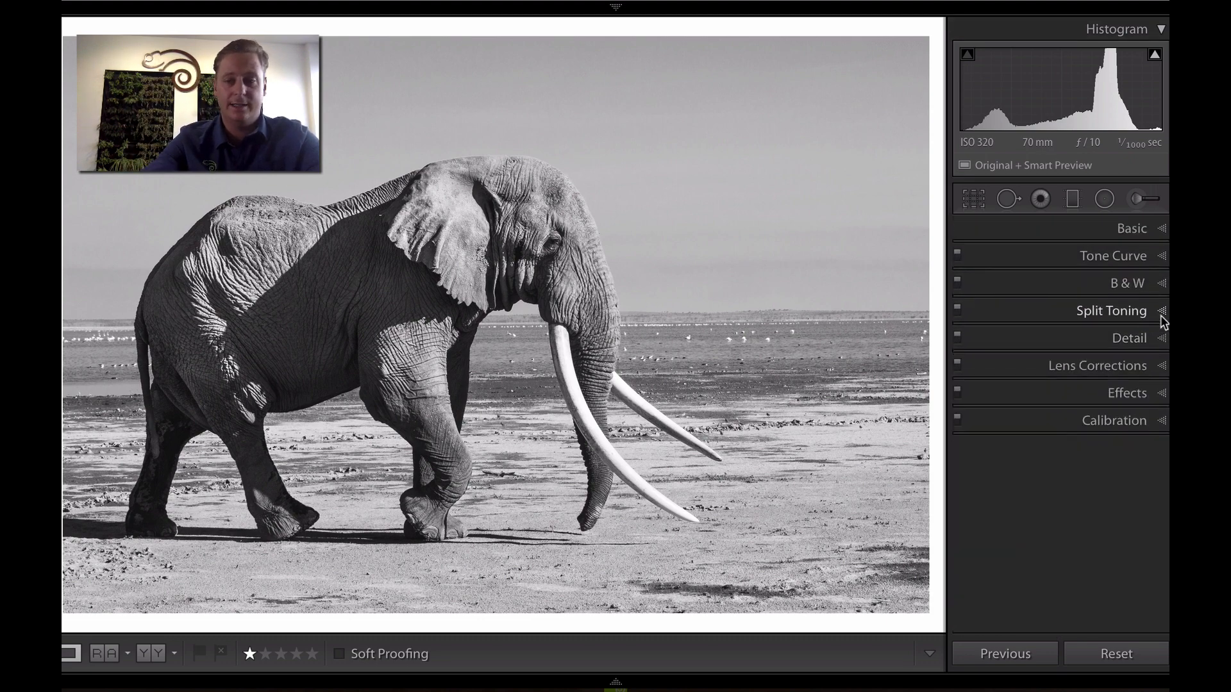
Select the existing adjustment brush mask on the elephant's ear for editing and check its coverage with the overlay
left_click(1138, 201)
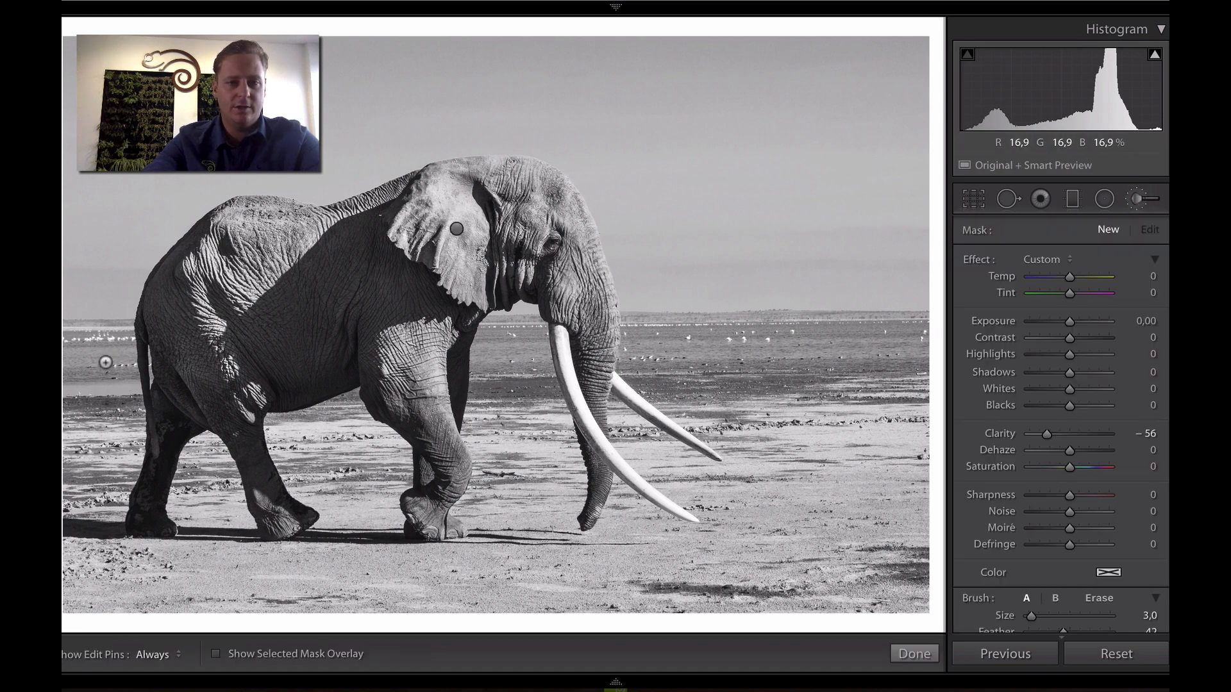
left_click(457, 230)
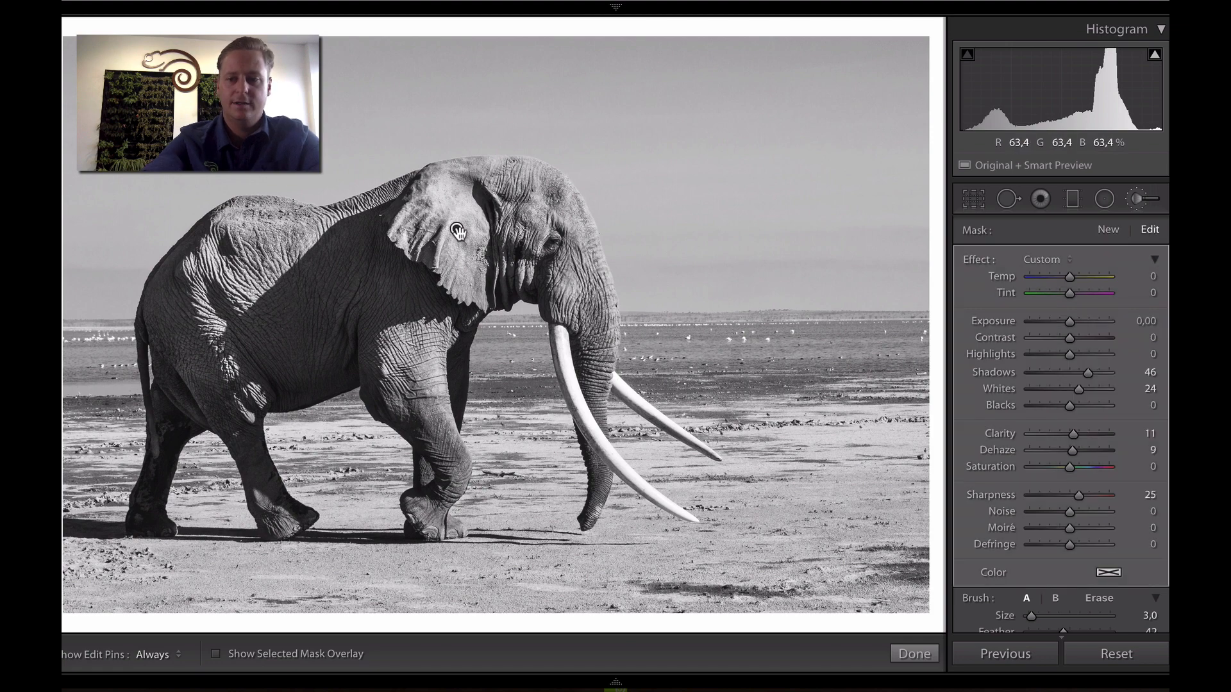
key("o")
key("o")
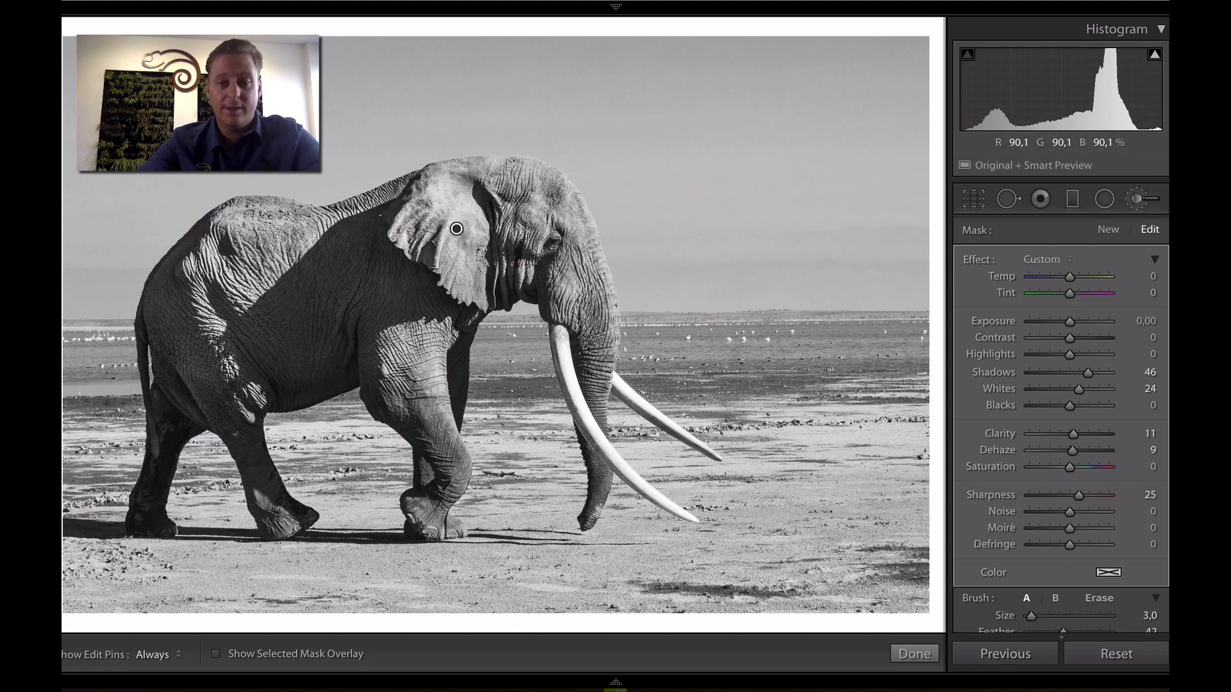
Paint the elephant's brush adjustment over both tusks at brush size 6.0, and reduce the brush to 3.0
key("z")
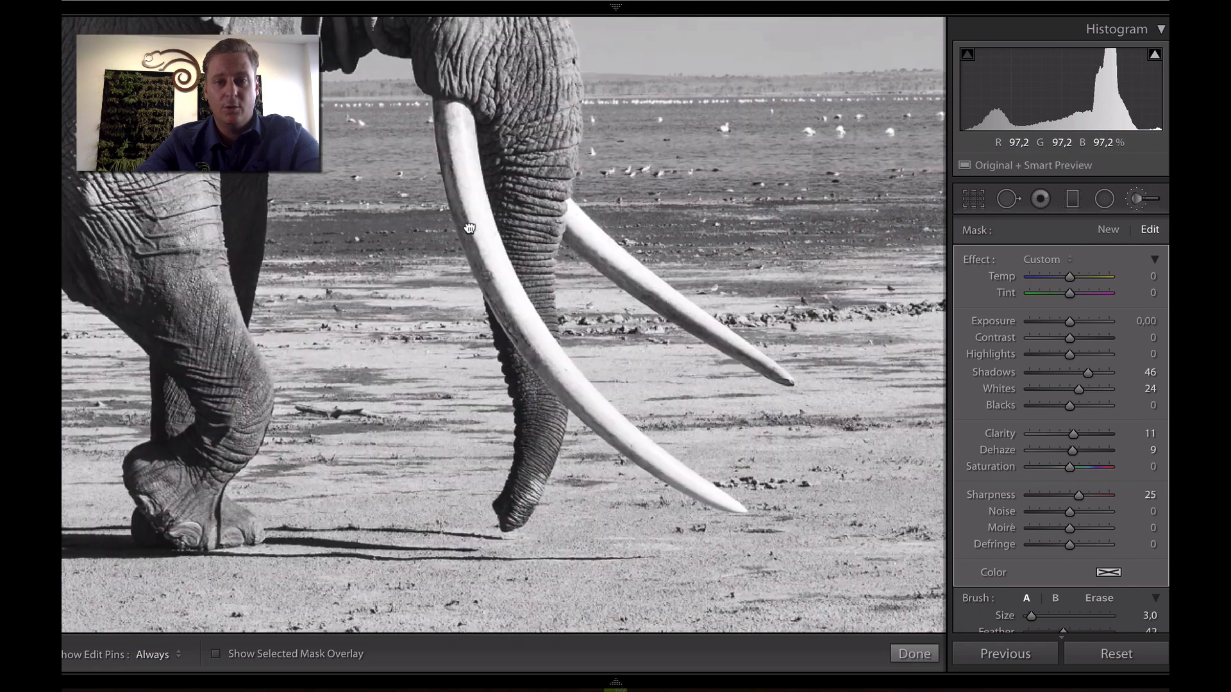
mouse_move(470, 228)
left_mouse_down()
mouse_move(454, 225)
mouse_move(456, 239)
left_mouse_up()
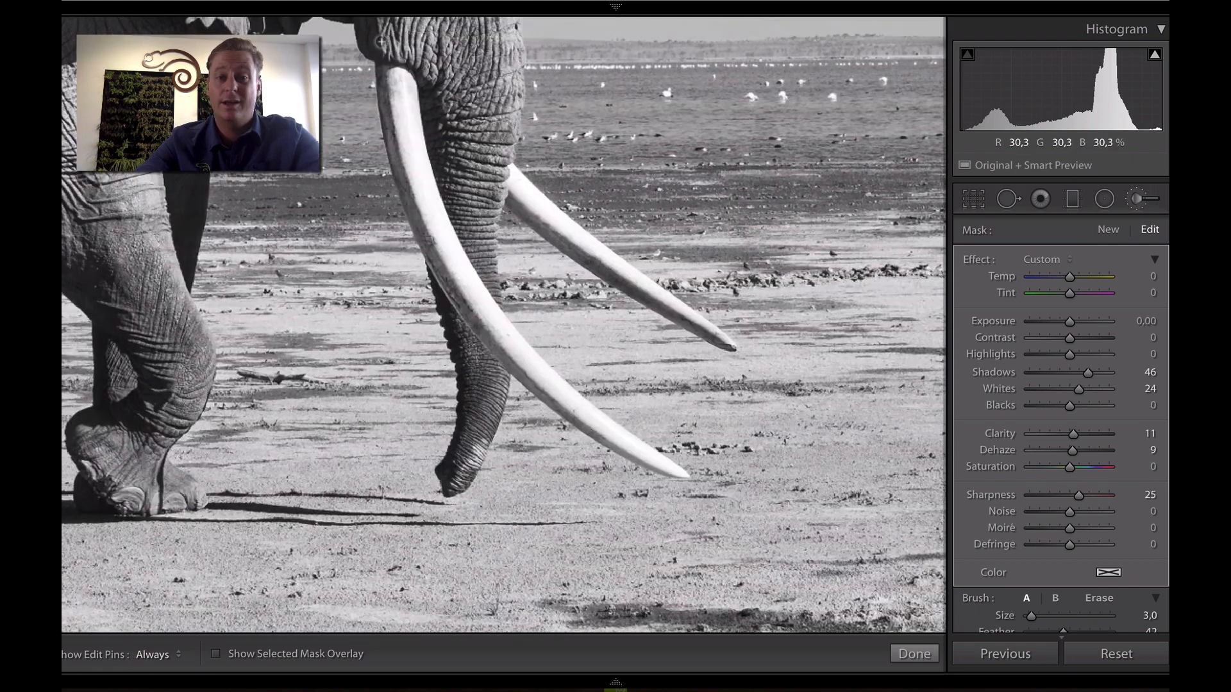
key("]")
key("]")
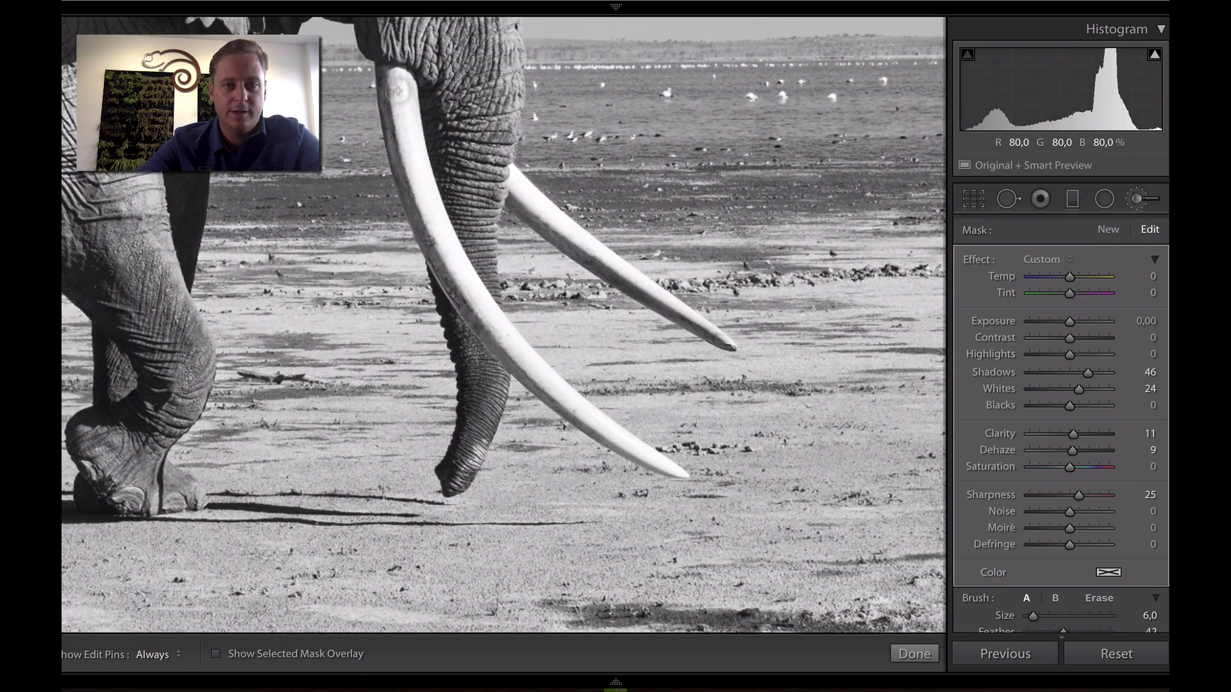
key("h")
mouse_move(396, 85)
left_mouse_down()
mouse_move(468, 313)
mouse_move(442, 239)
mouse_move(531, 372)
mouse_move(600, 439)
mouse_move(670, 471)
mouse_move(517, 352)
mouse_move(432, 230)
mouse_move(392, 72)
mouse_move(384, 89)
mouse_move(545, 201)
mouse_move(520, 180)
mouse_move(585, 252)
mouse_move(727, 344)
mouse_move(516, 181)
mouse_move(608, 262)
left_mouse_up()
key("bracketleft")
key("bracketleft")
key("bracketleft")
Erase the elephant's brush mask from both tusks at eraser size 10.0 with the mask overlay shown
key("h")
key("h")
key("h")
key("o")
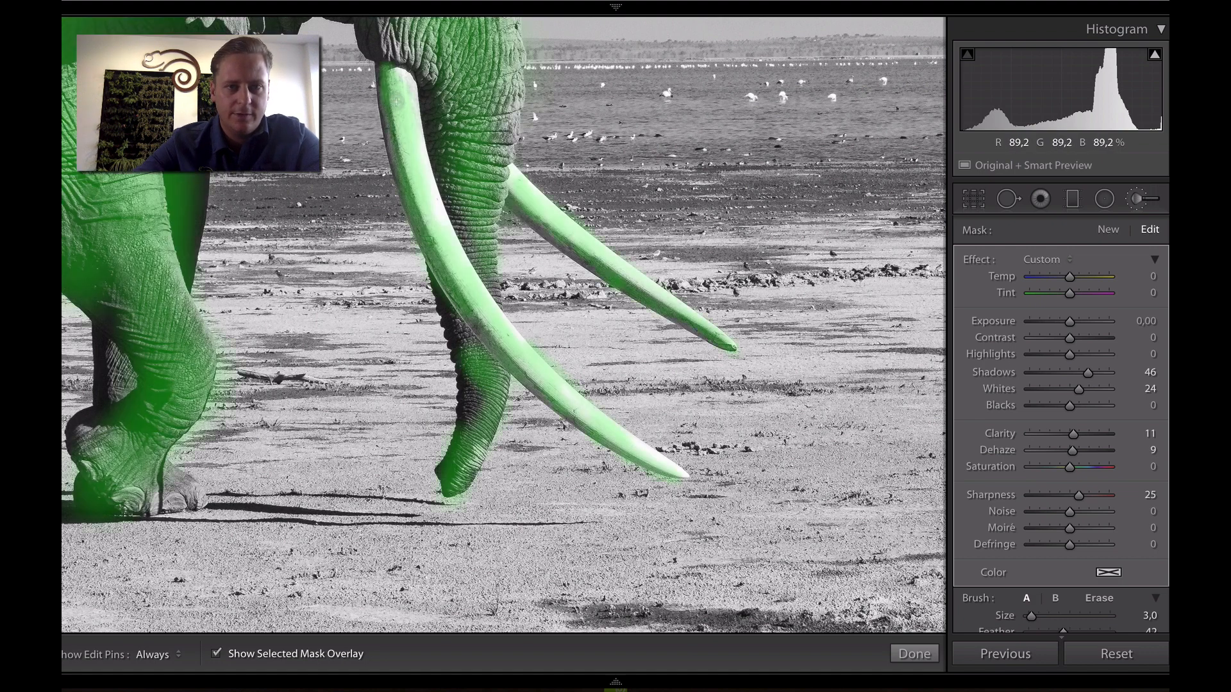
key("h")
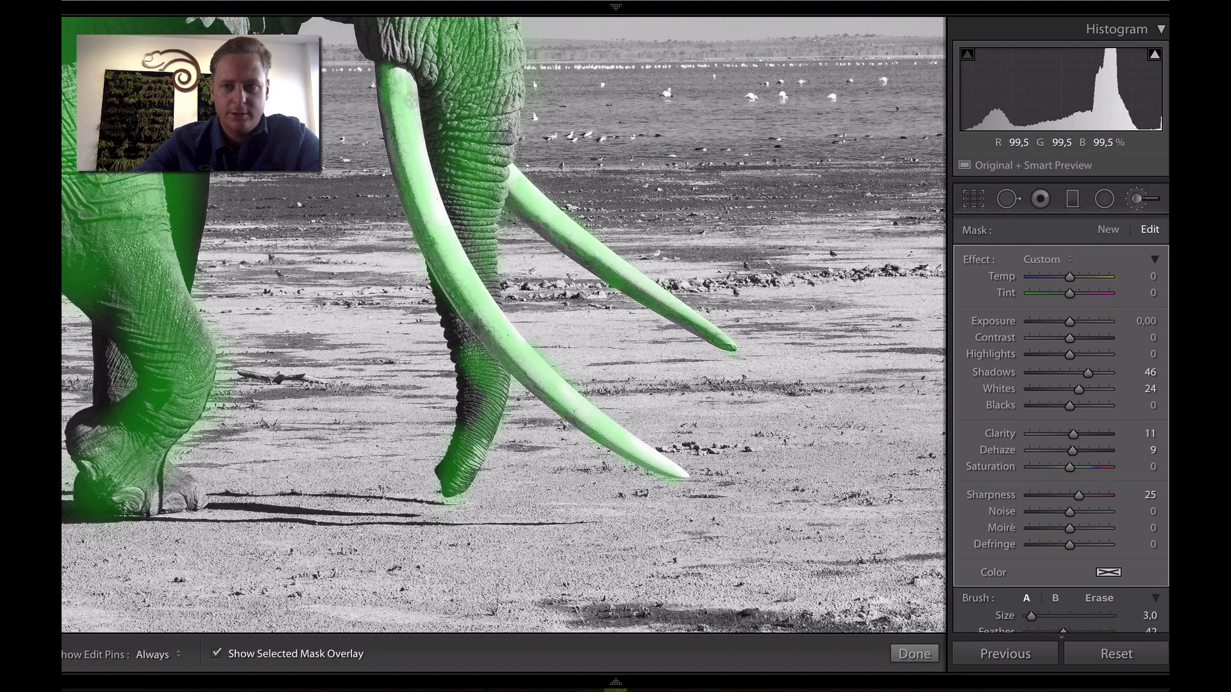
key("alt")
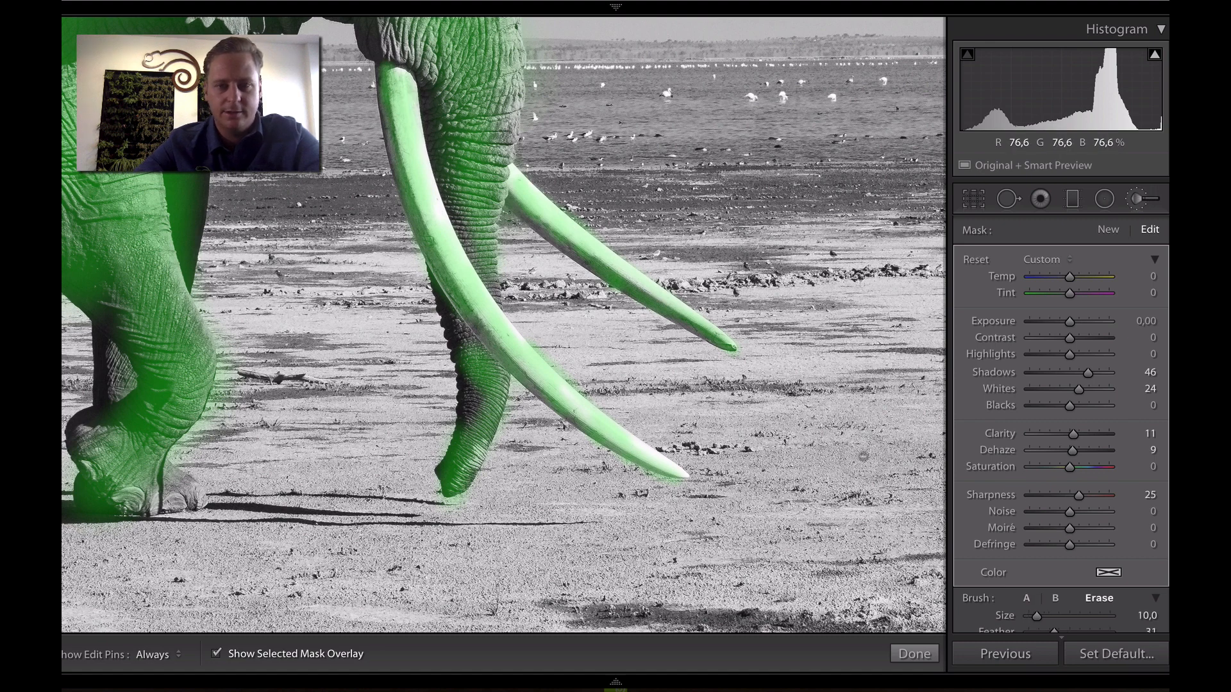
key("h")
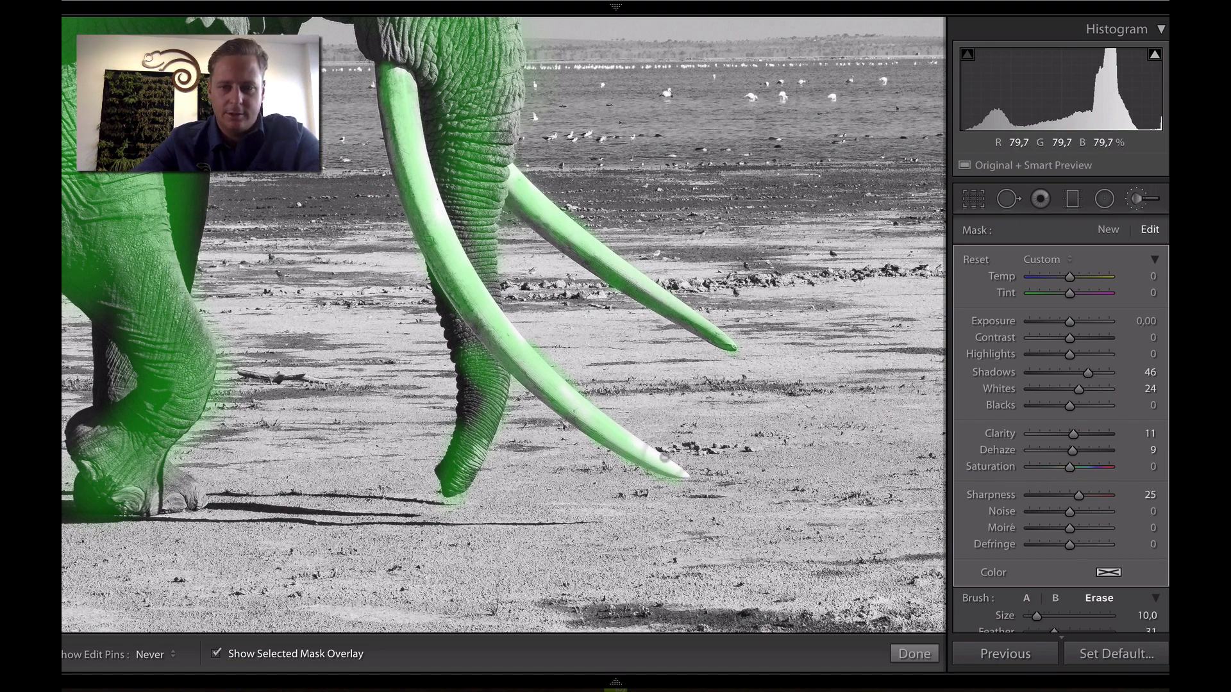
mouse_move(684, 471)
left_mouse_down()
mouse_move(542, 369)
mouse_move(401, 200)
mouse_move(407, 103)
mouse_move(394, 71)
mouse_move(403, 116)
left_mouse_up()
key("h")
key("h")
mouse_move(518, 188)
left_mouse_down()
mouse_move(634, 272)
mouse_move(721, 379)
mouse_move(682, 304)
mouse_move(725, 313)
left_mouse_up()
key("h")
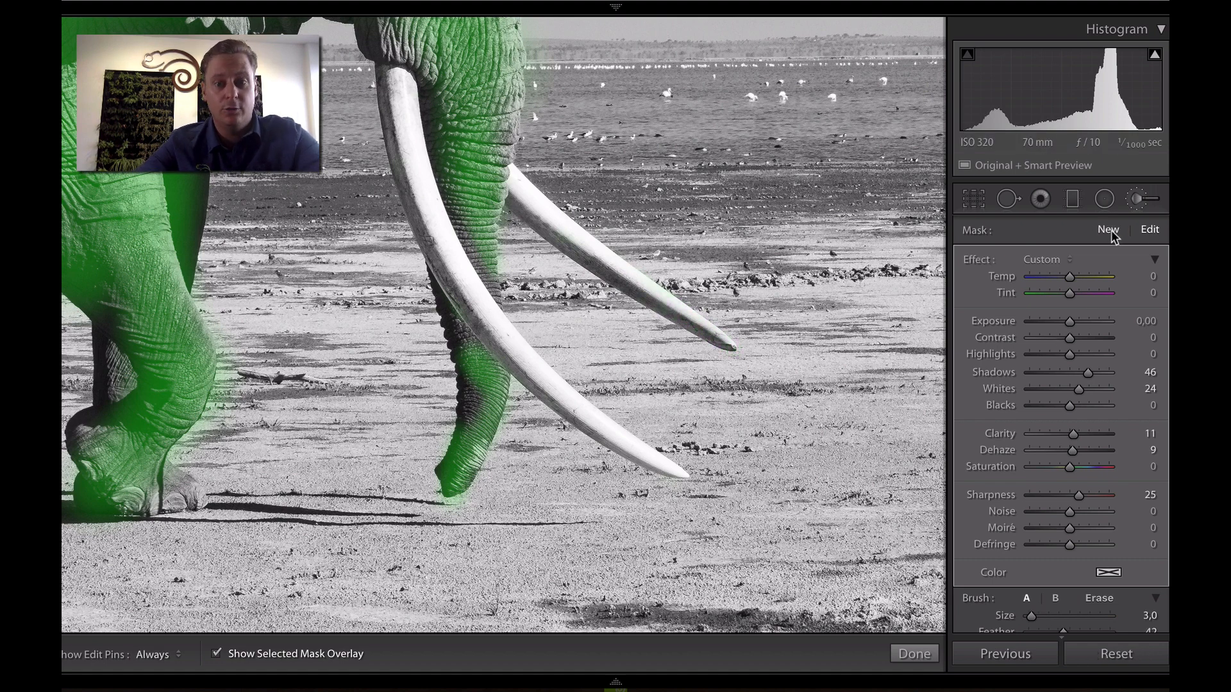
Start a new adjustment brush mask and paint the upper end of the front tusk at brush size 8.0
key("z")
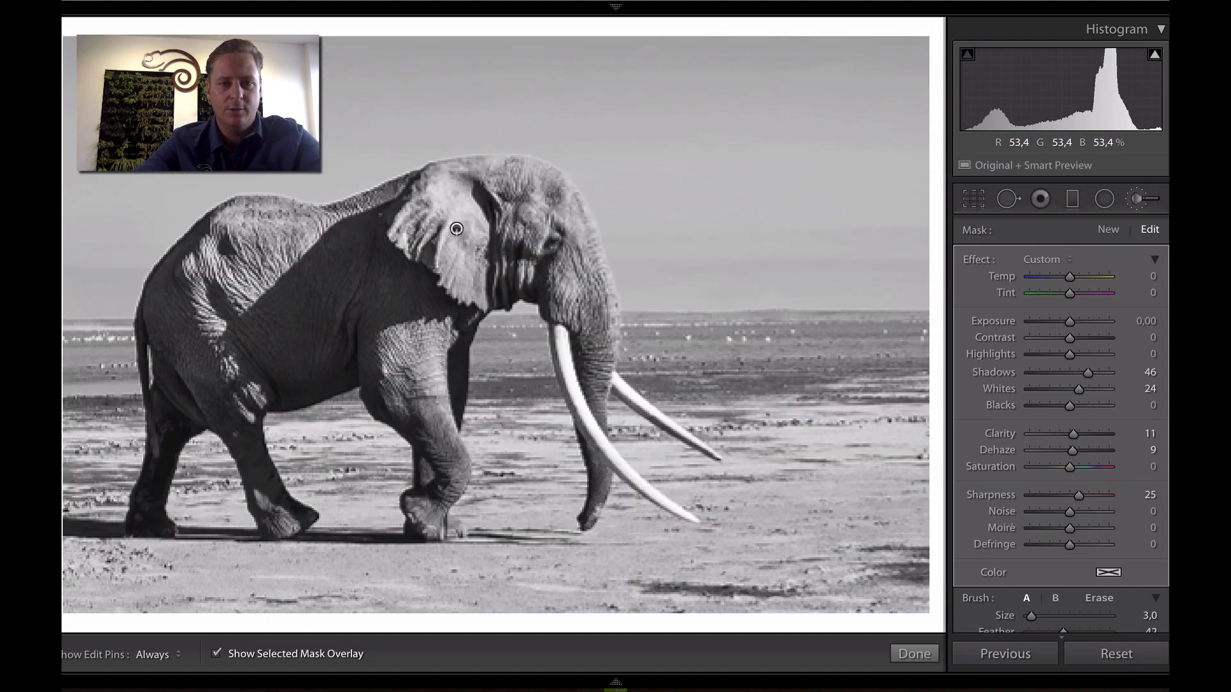
left_click(456, 229)
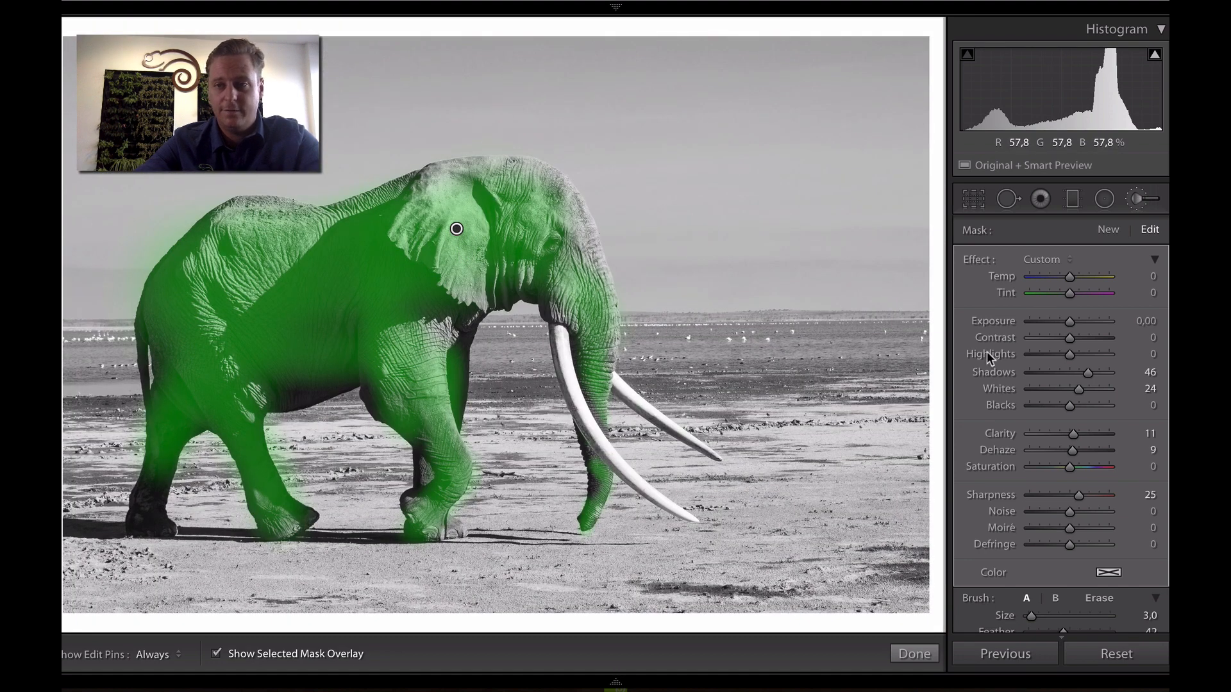
left_click(1108, 231)
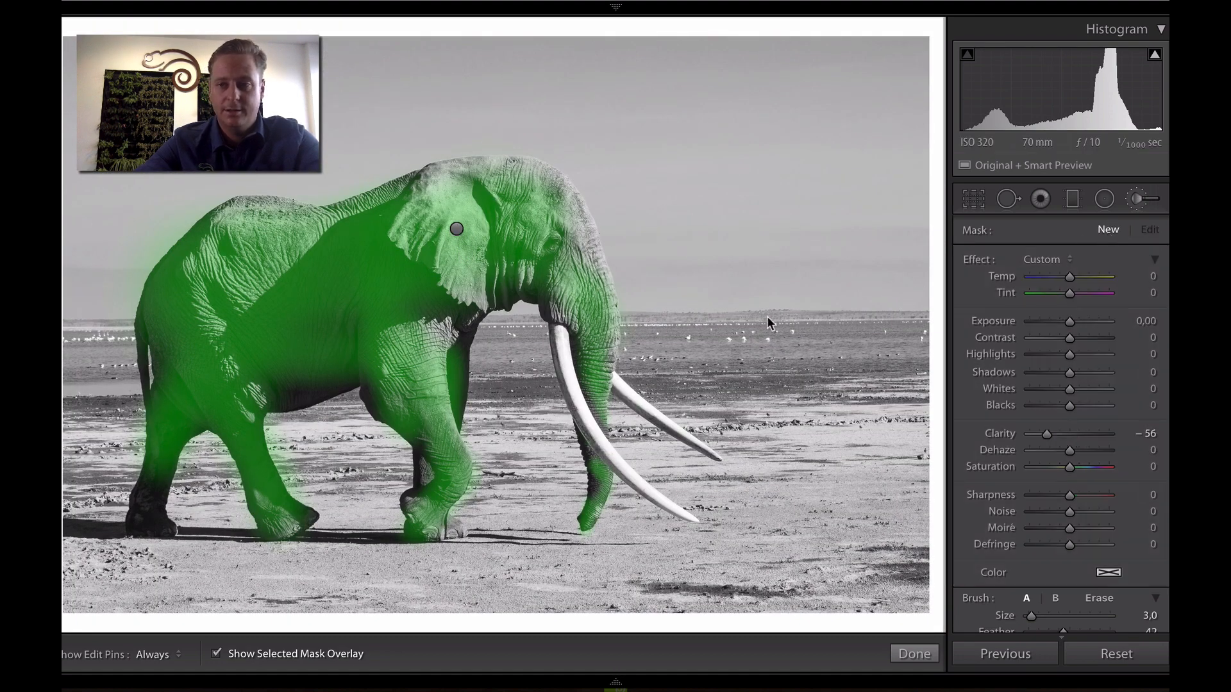
key("z")
mouse_move(560, 350)
left_mouse_down()
mouse_move(554, 316)
mouse_move(469, 201)
left_mouse_up()
scroll(469, 200, "up", 4)
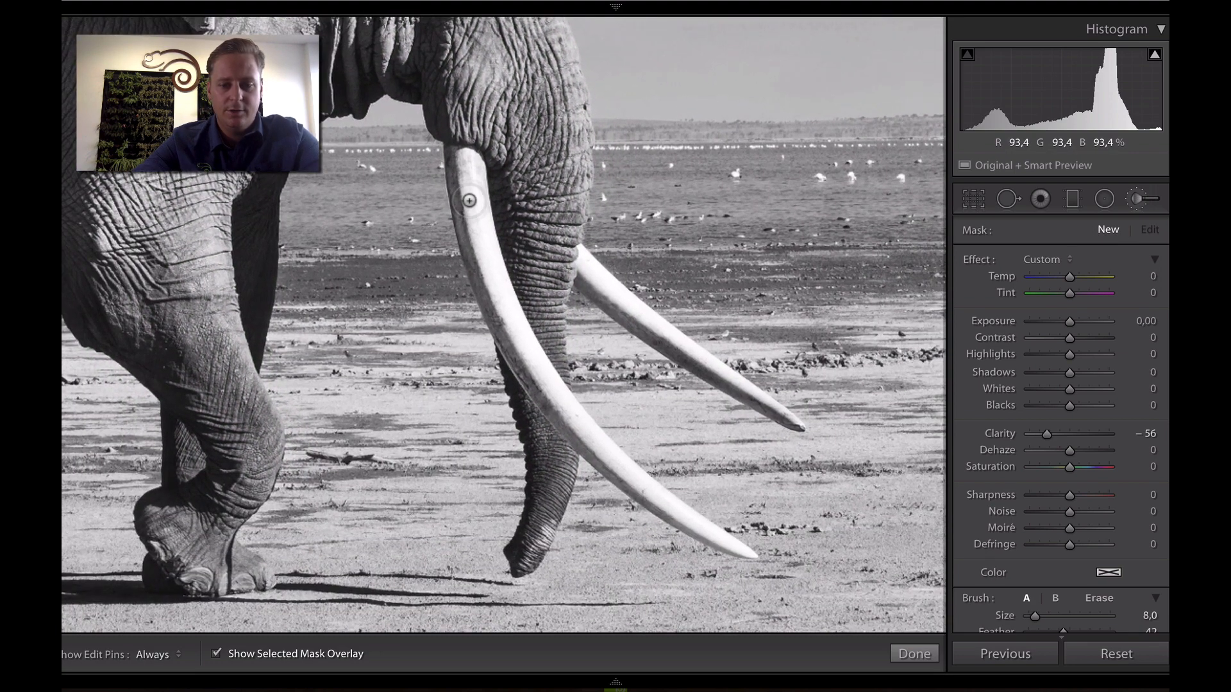
key("h")
scroll(471, 186, "up", 1)
left_click_drag(466, 170, 476, 247)
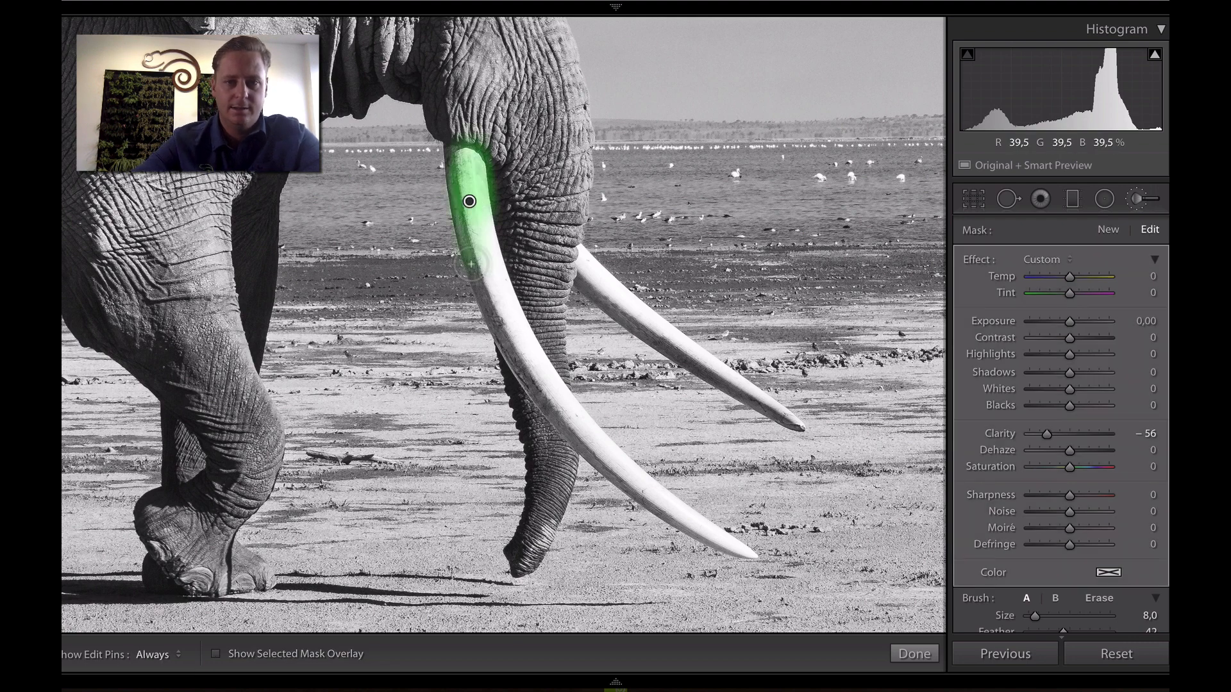
Reduce the brush size to 5.0, paint the rest of the front tusk down to its tip, and check the mask overlay
scroll(477, 263, "down", 2)
key("h")
mouse_move(476, 224)
left_mouse_down()
mouse_move(496, 317)
mouse_move(524, 339)
mouse_move(545, 400)
mouse_move(624, 468)
left_mouse_up()
key("h")
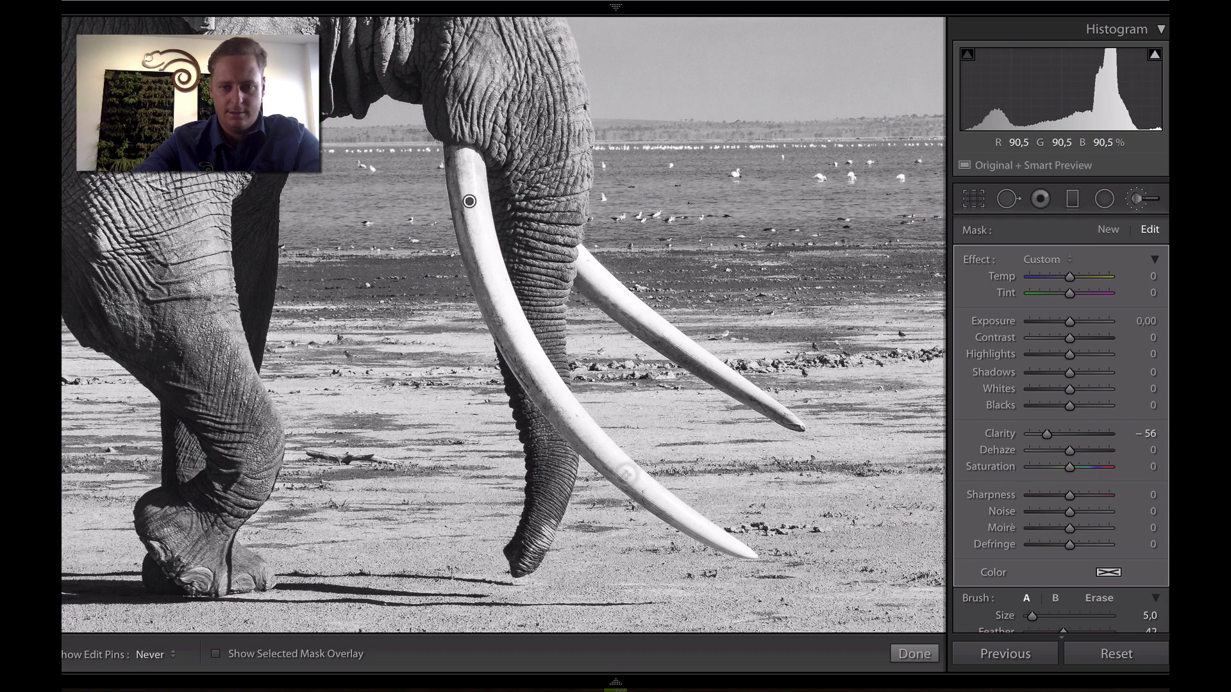
scroll(652, 495, "down", 1)
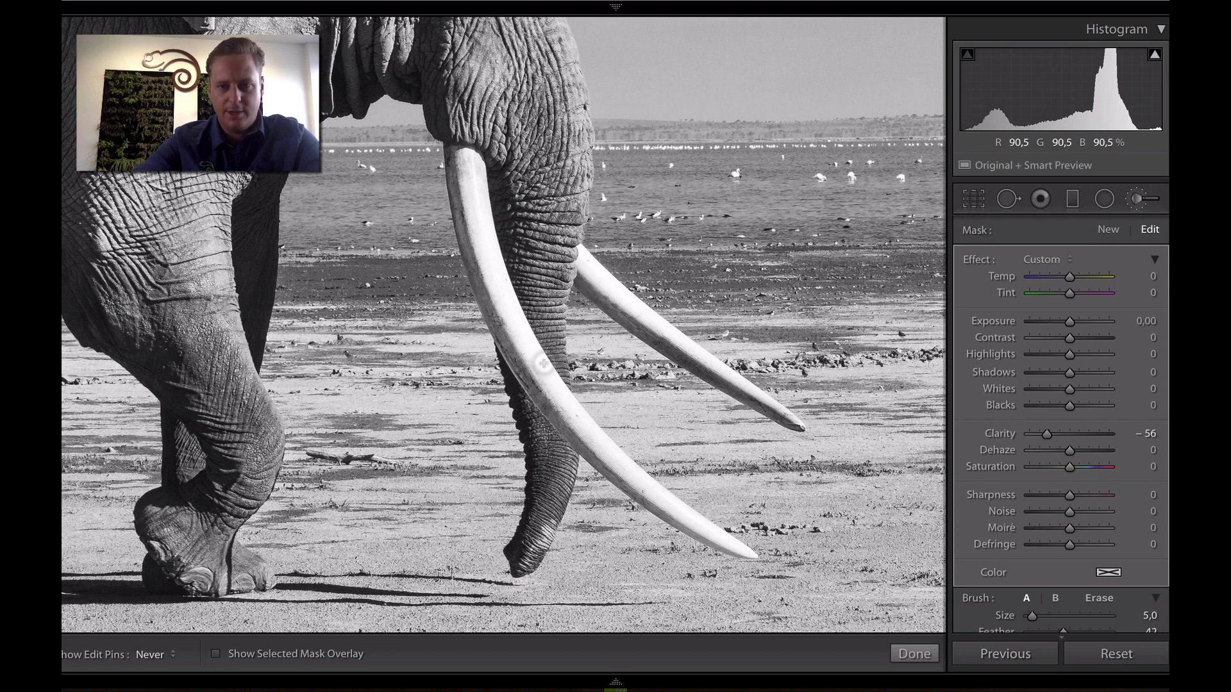
key("h")
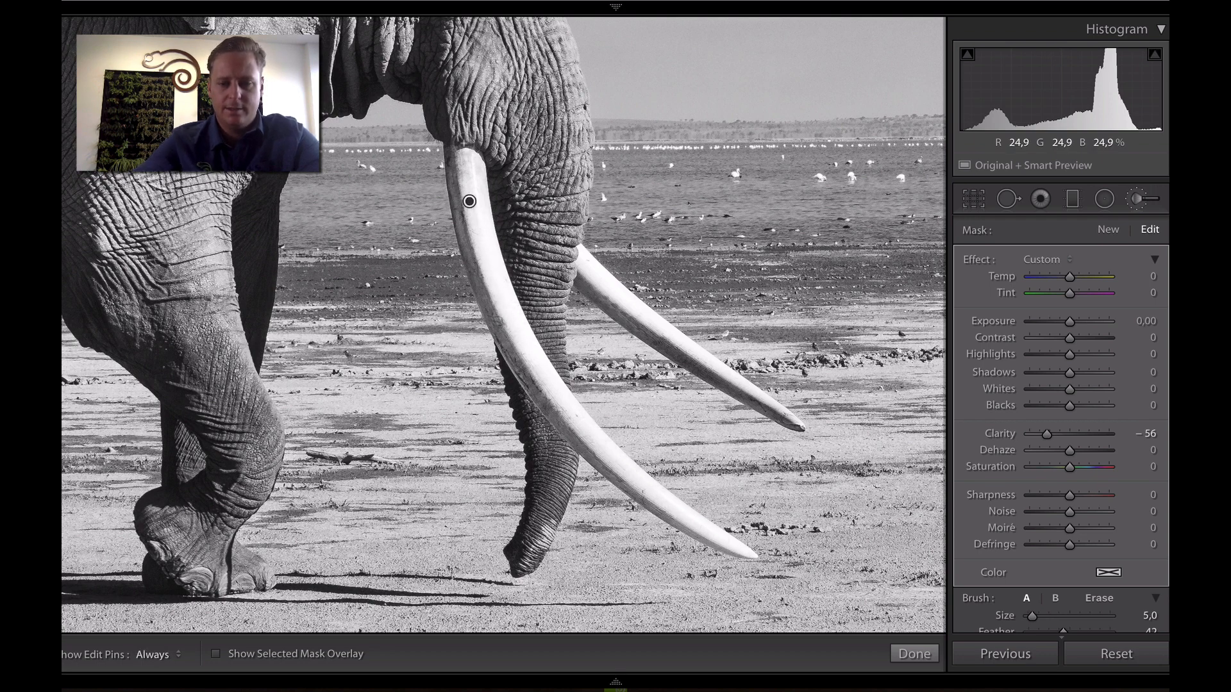
key("o")
Paint the rear tusk along its full length into the same brush mask at size 5.0
key("h")
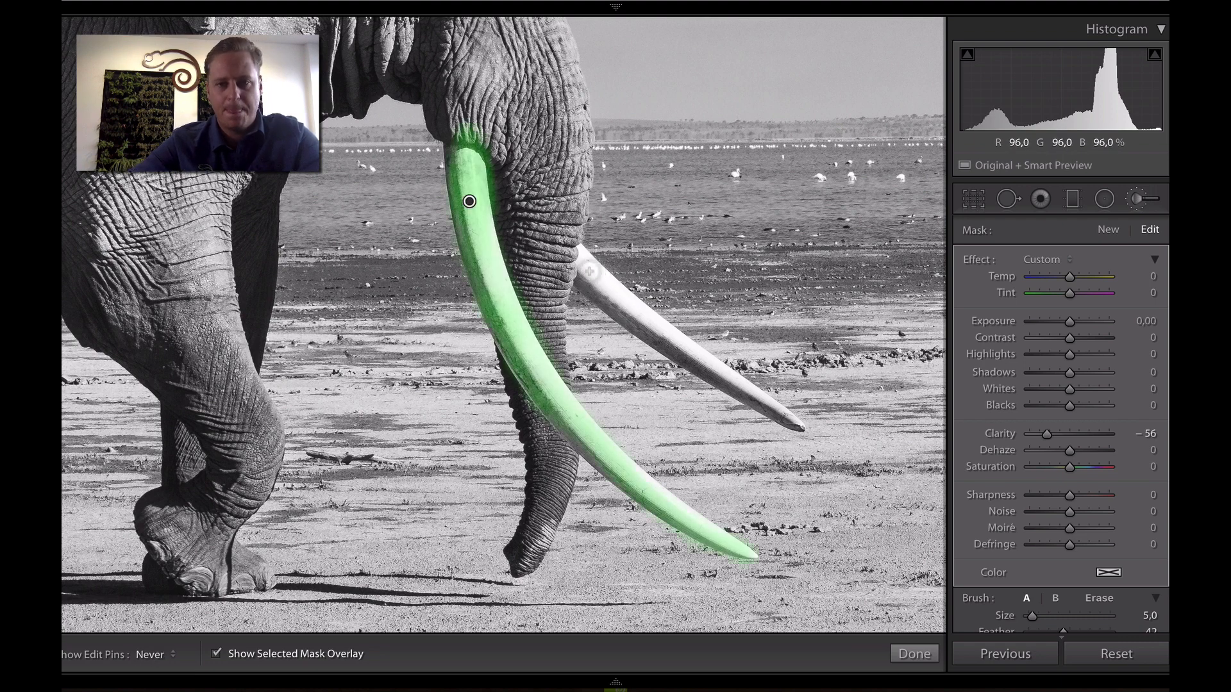
left_click_drag(588, 271, 795, 423)
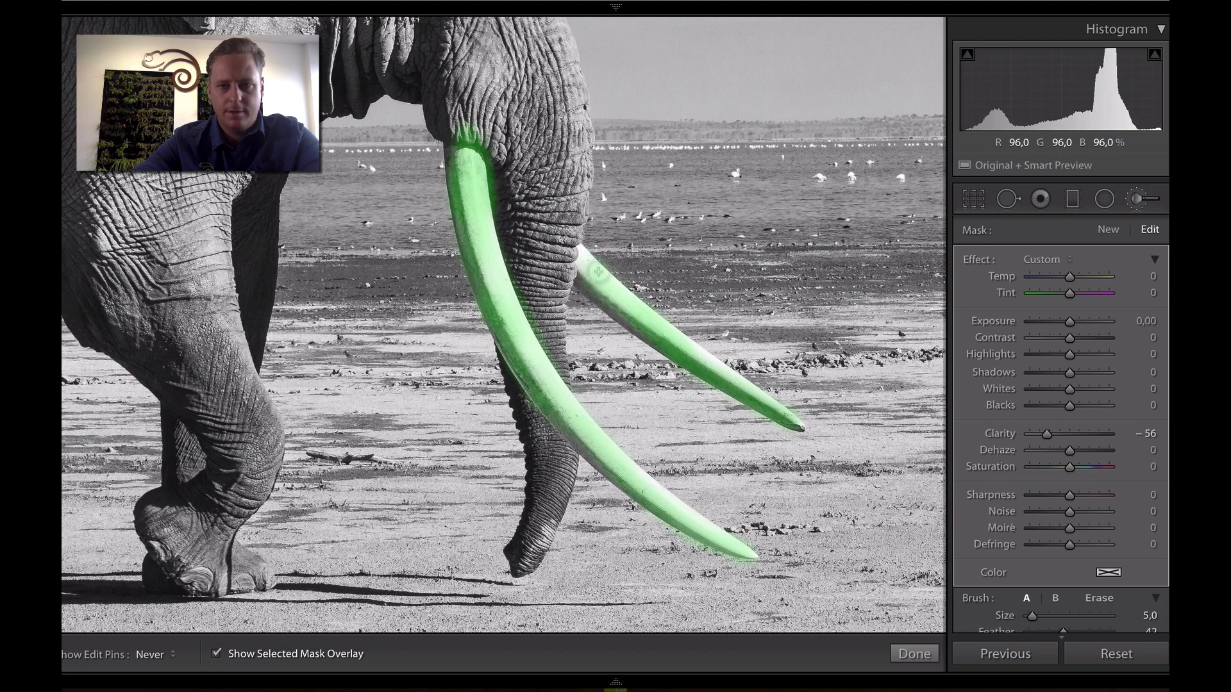
key("h")
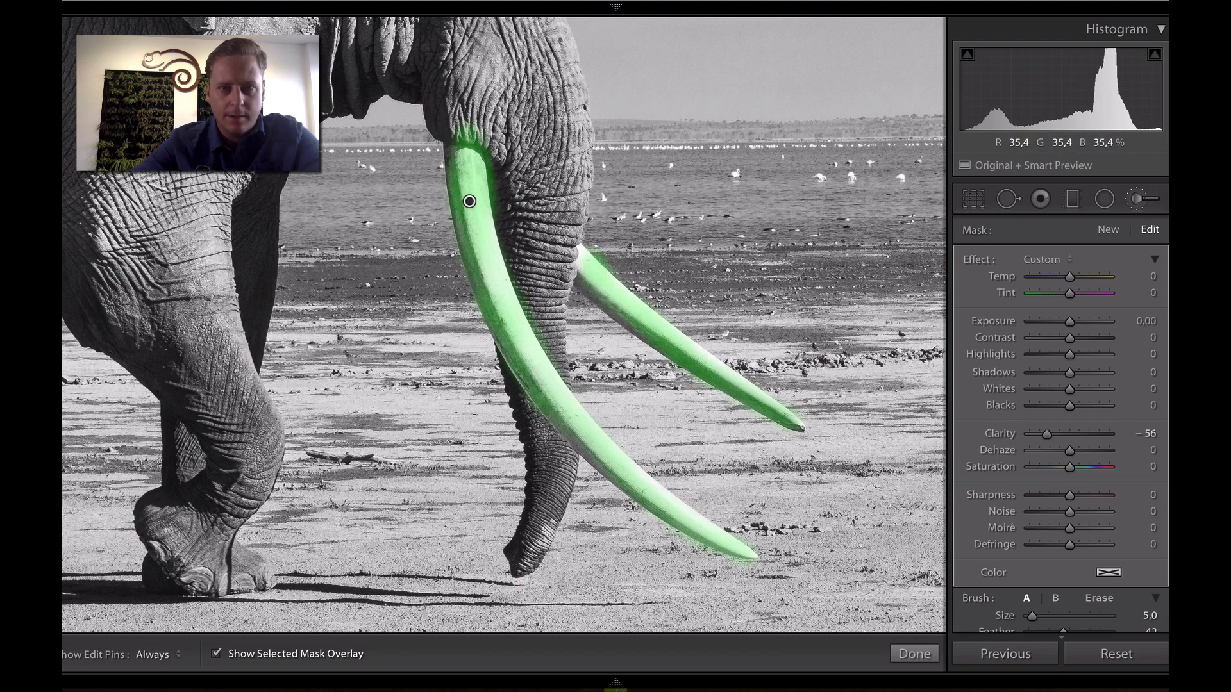
Erase the mask overspill around the base of the front tusk at eraser size 10.0 and turn the overlay off
key("alt")
key("h")
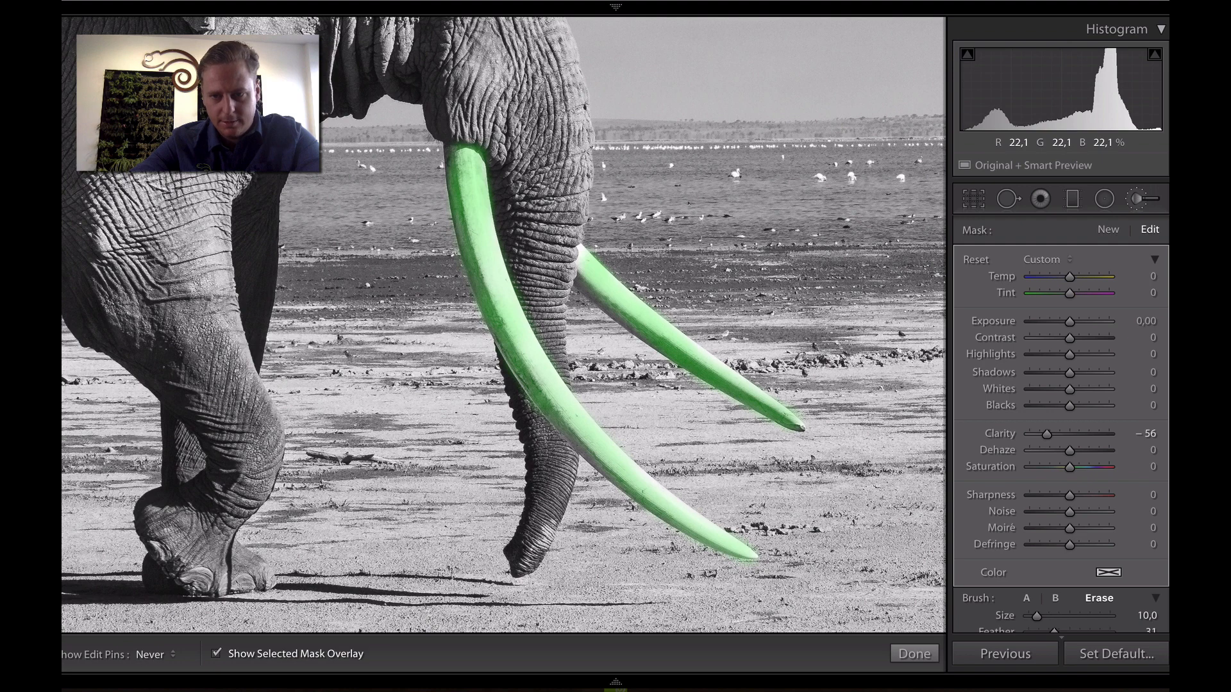
key("h")
key("o")
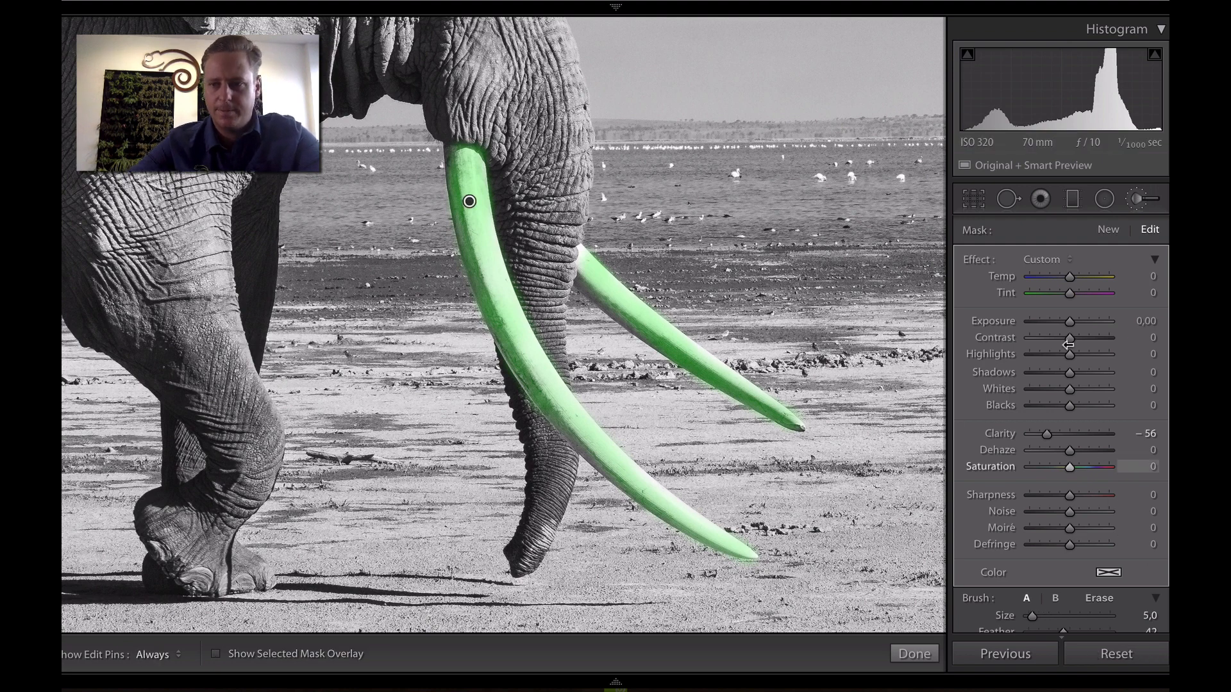
Reset the tusk mask's effect settings and set Dehaze to 62, Contrast to 32 and Clarity to 32
double_click(981, 261)
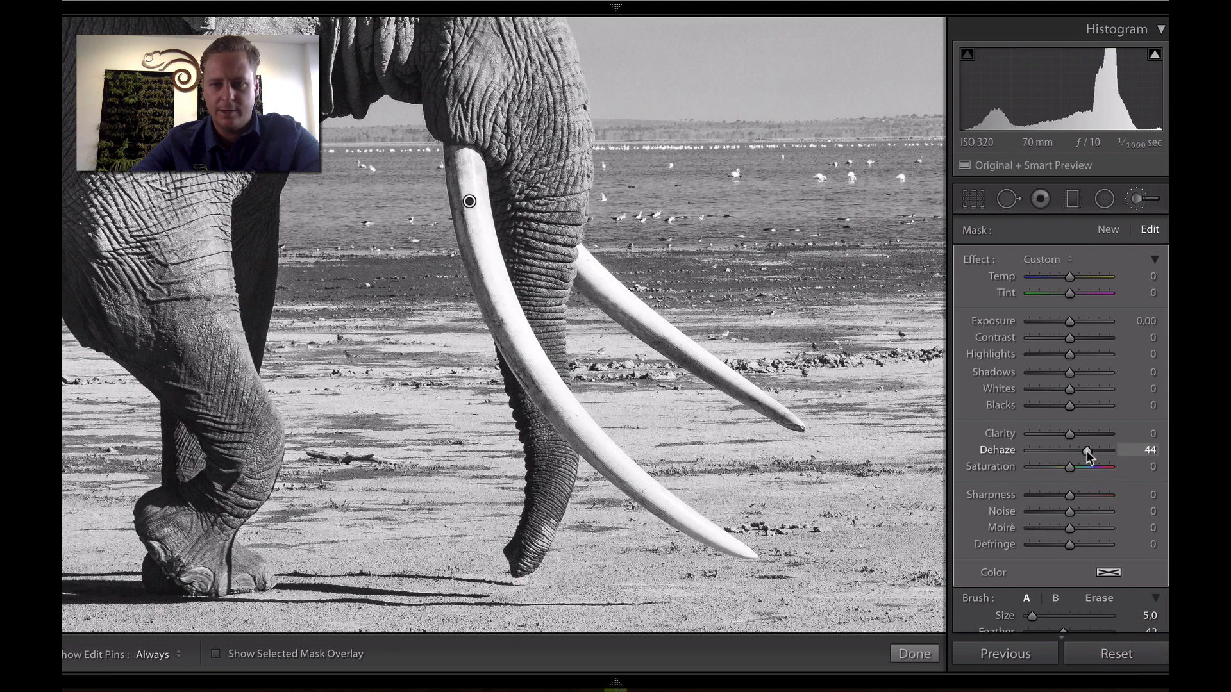
left_click_drag(1087, 451, 1093, 448)
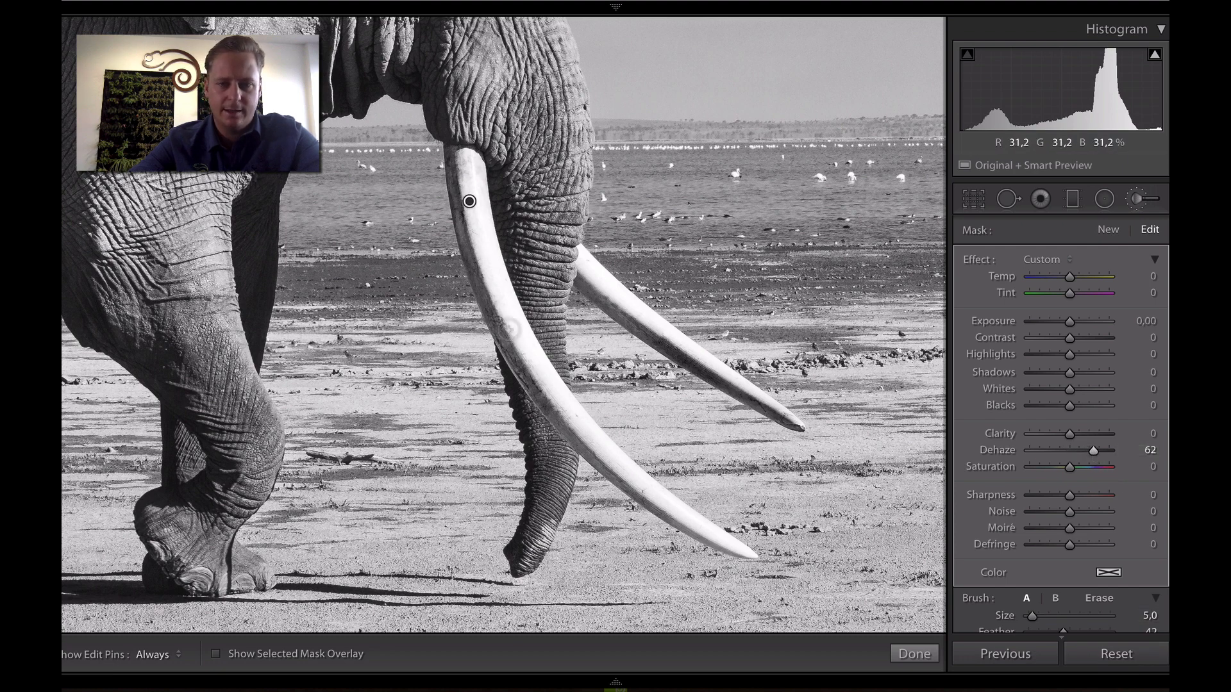
left_click(1082, 337)
left_click(1082, 434)
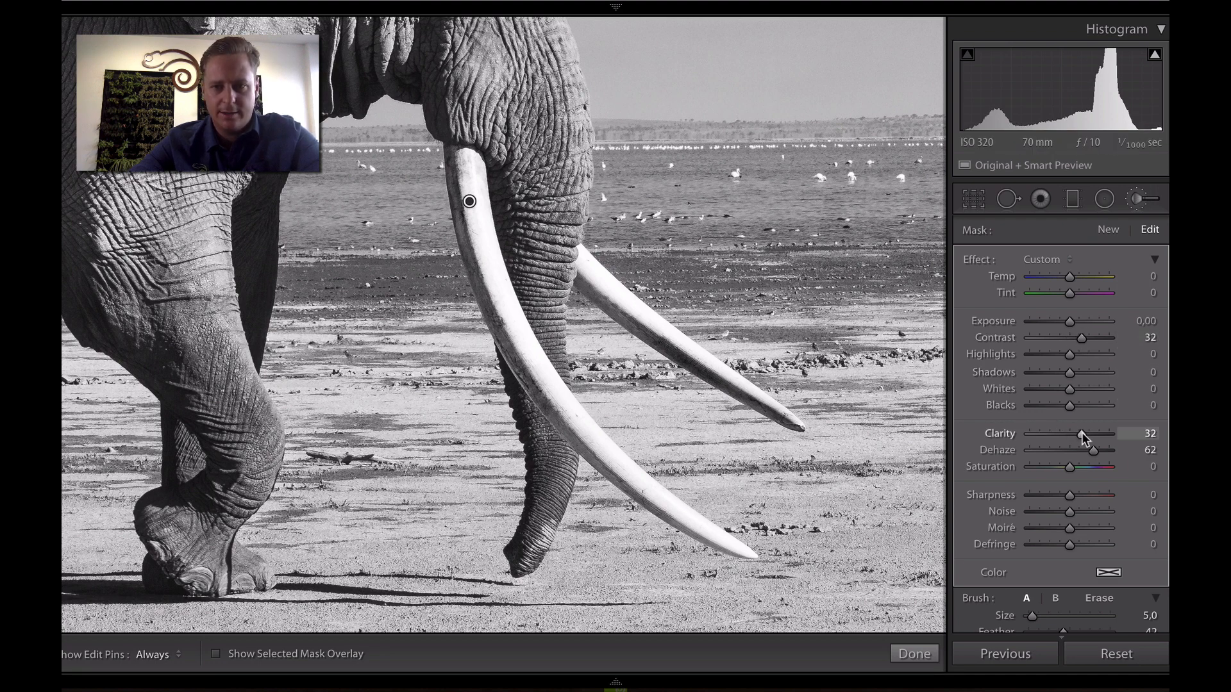
Lower the tusk mask's Highlights to -30, judging the effect on the whole photo
left_click(1048, 354)
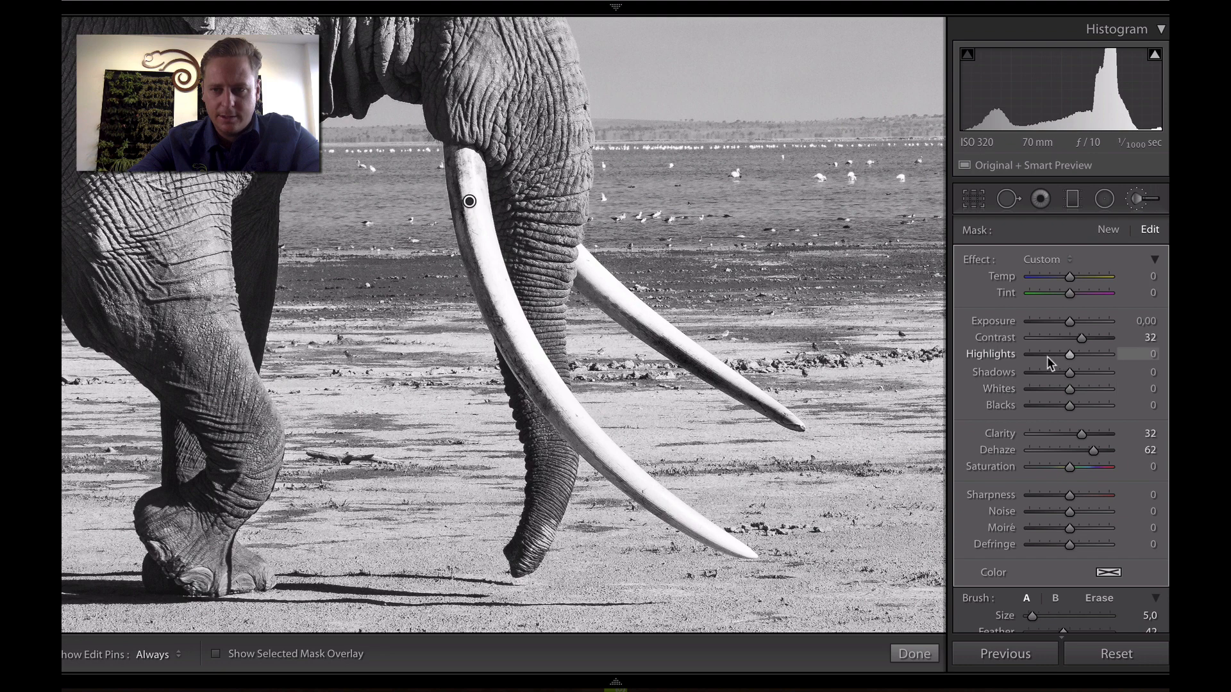
left_click_drag(1047, 354, 1049, 353)
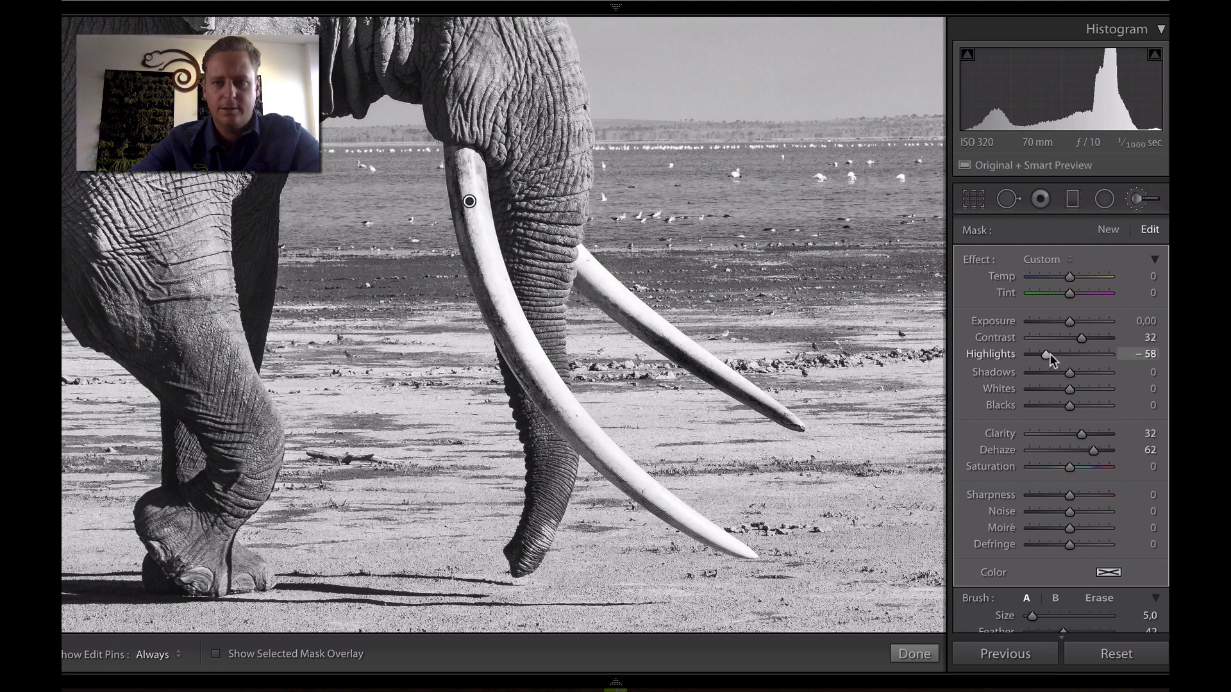
key("z")
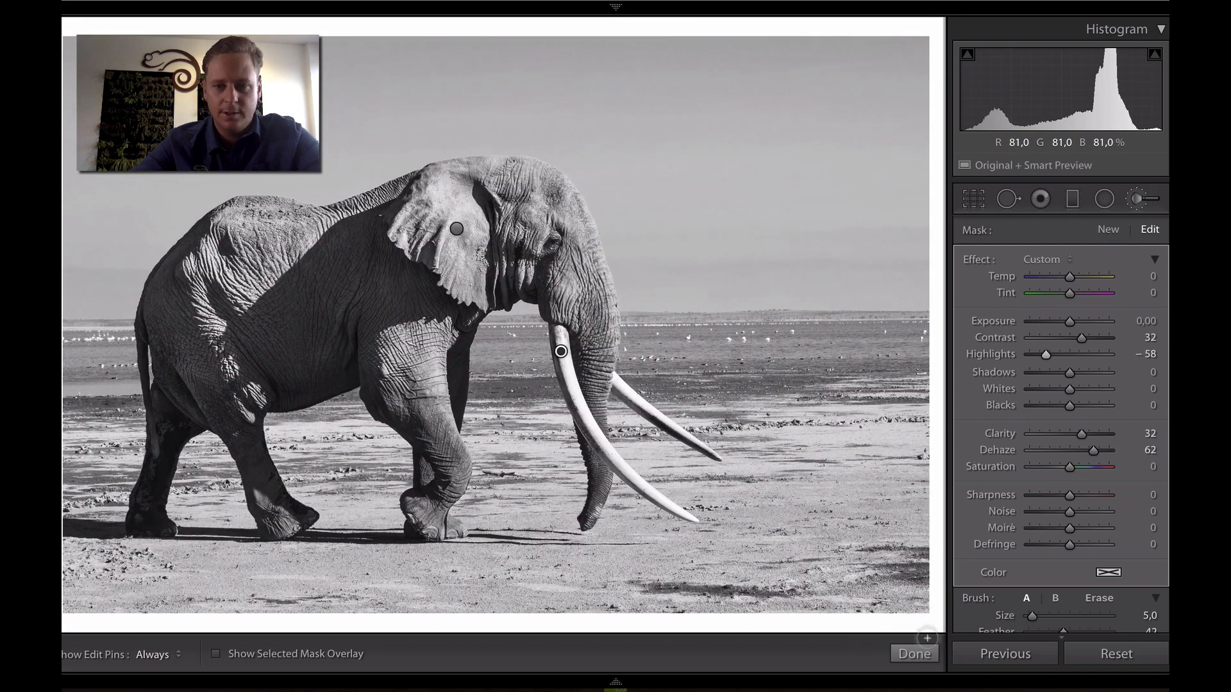
left_click(1056, 356)
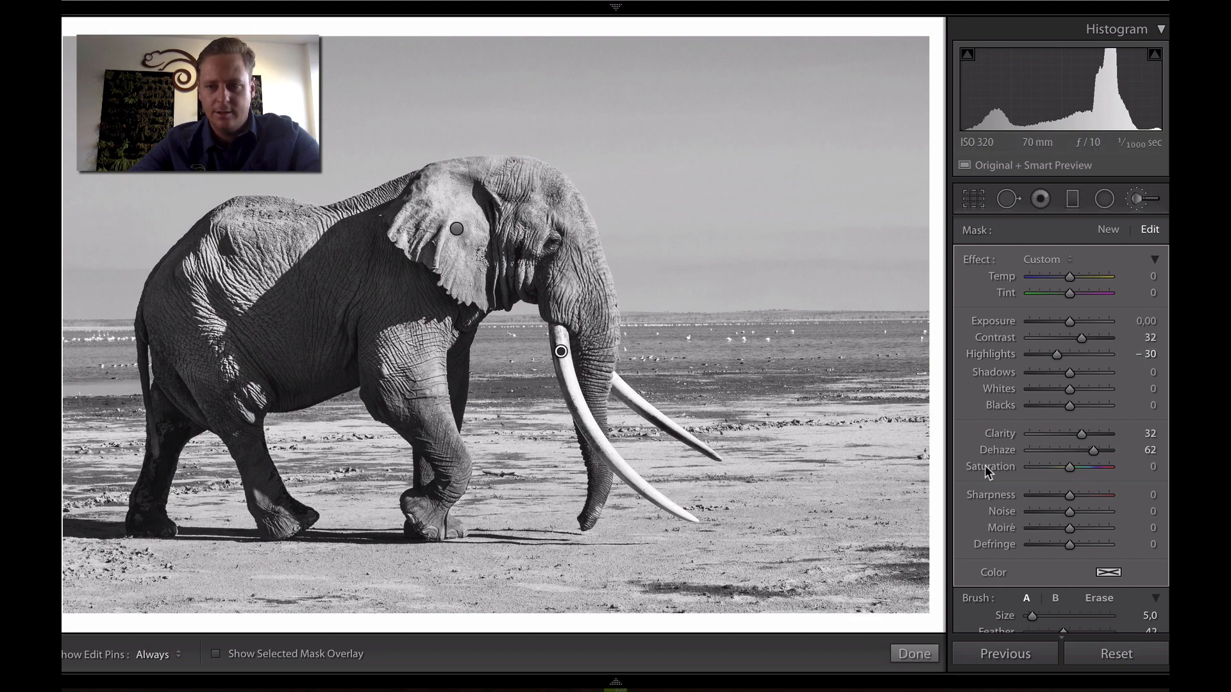
Compare the photo with the brush adjustments switched off and on, and finish brush editing
scroll(985, 465, "down", 3)
scroll(988, 423, "down", 2)
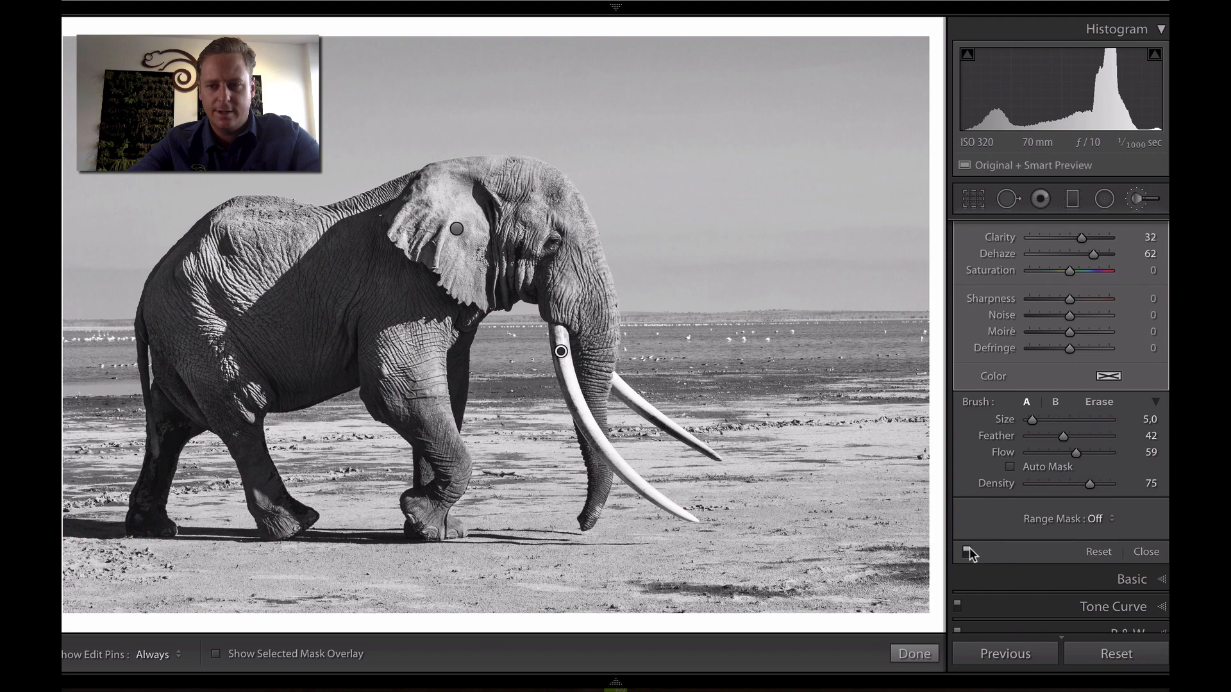
left_click(967, 551)
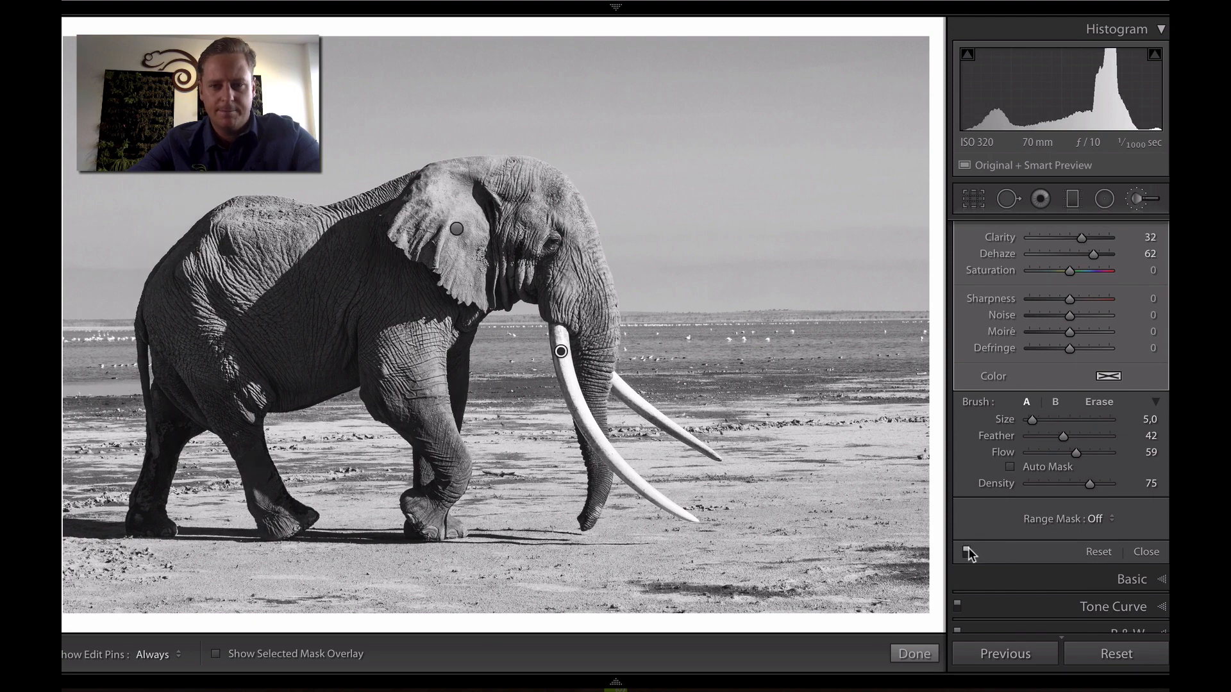
left_click(966, 550)
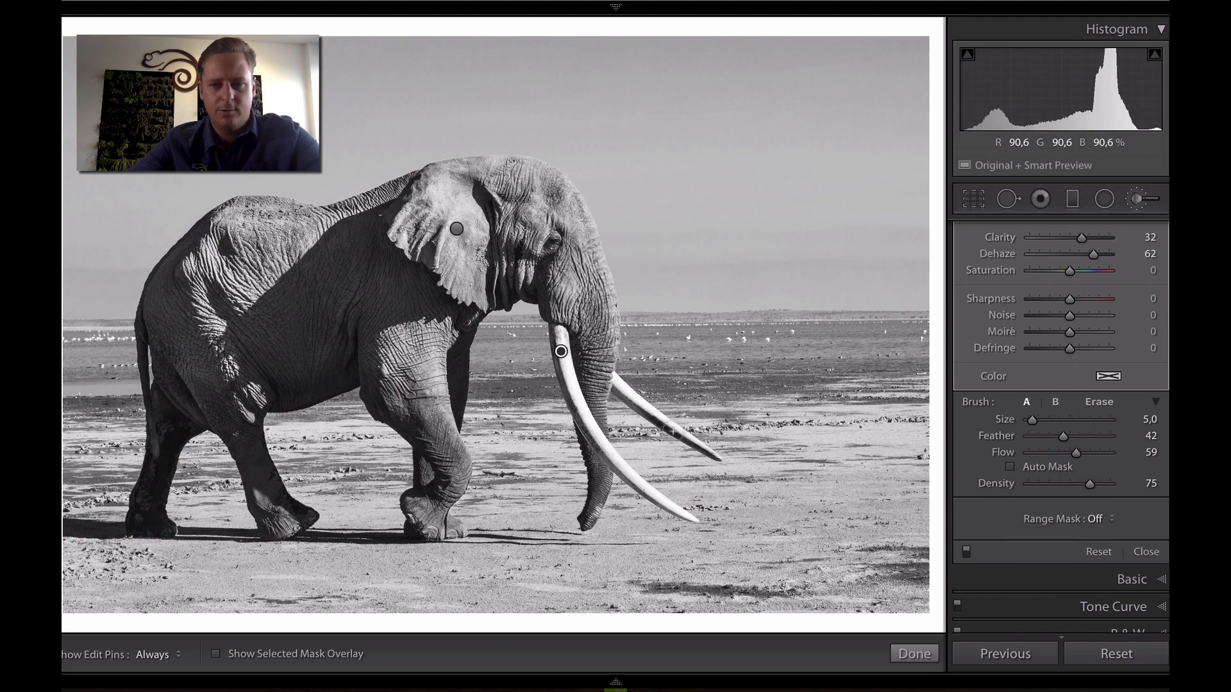
left_click(932, 652)
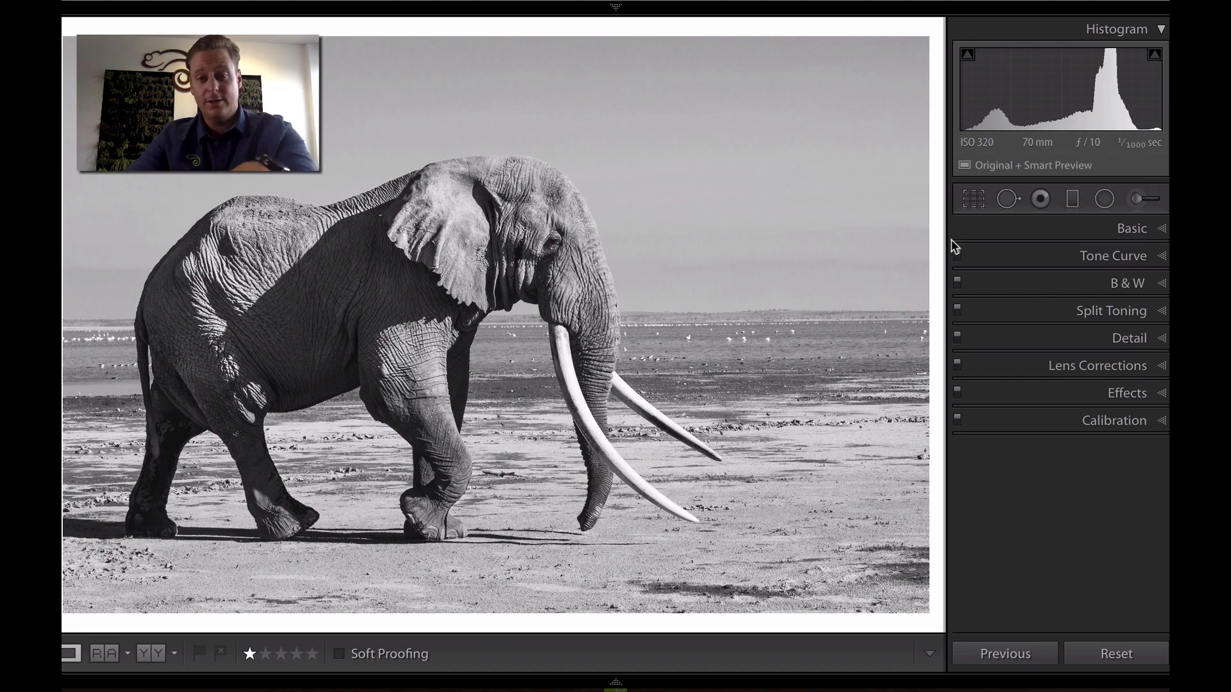
Set the split toning Hue to 40 for both the highlights and the shadows
left_click(1164, 313)
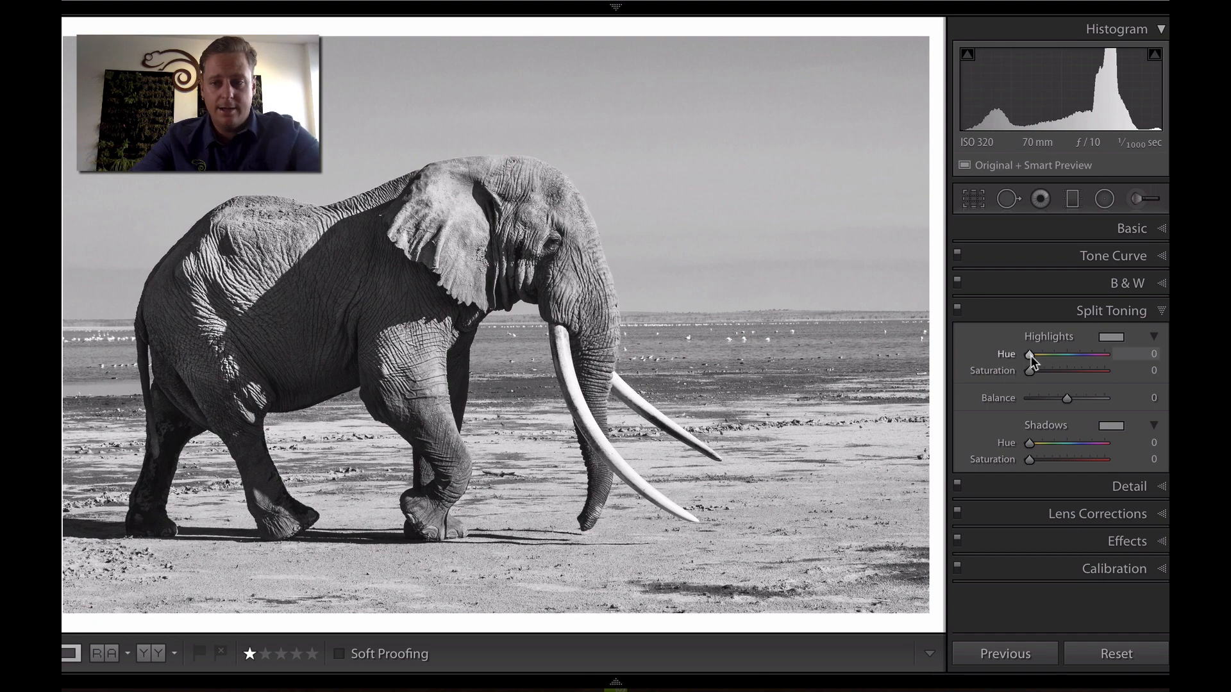
left_click_drag(1030, 355, 1038, 355)
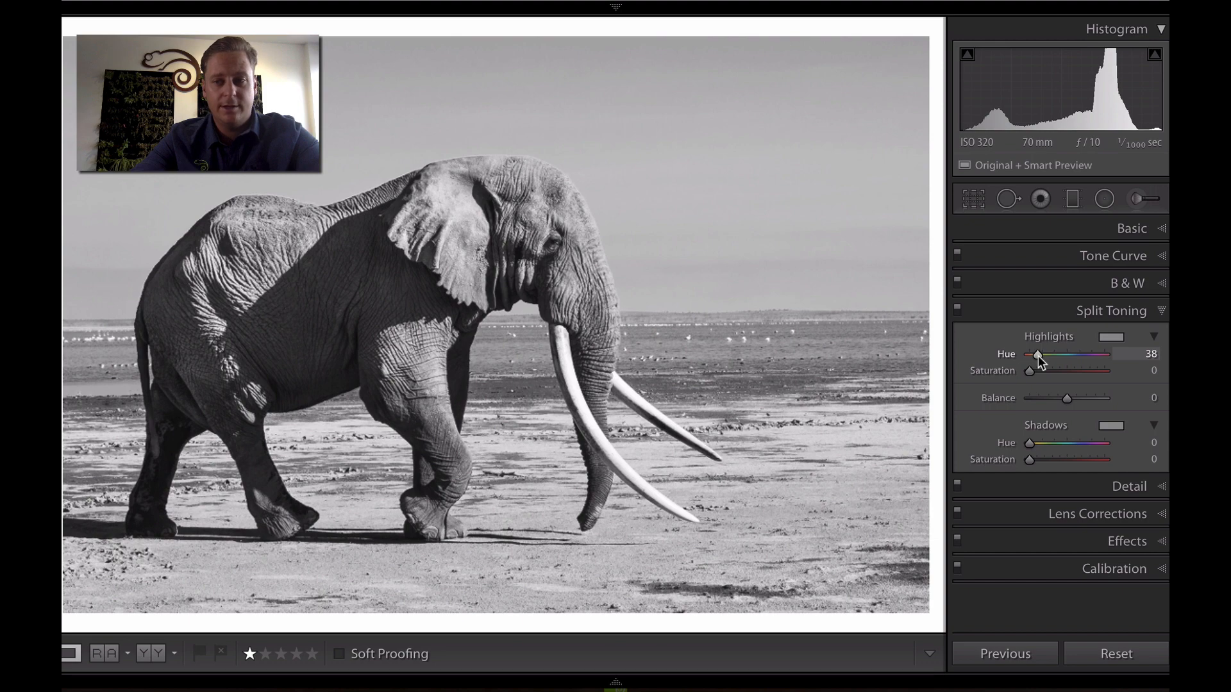
left_click_drag(1037, 355, 1038, 355)
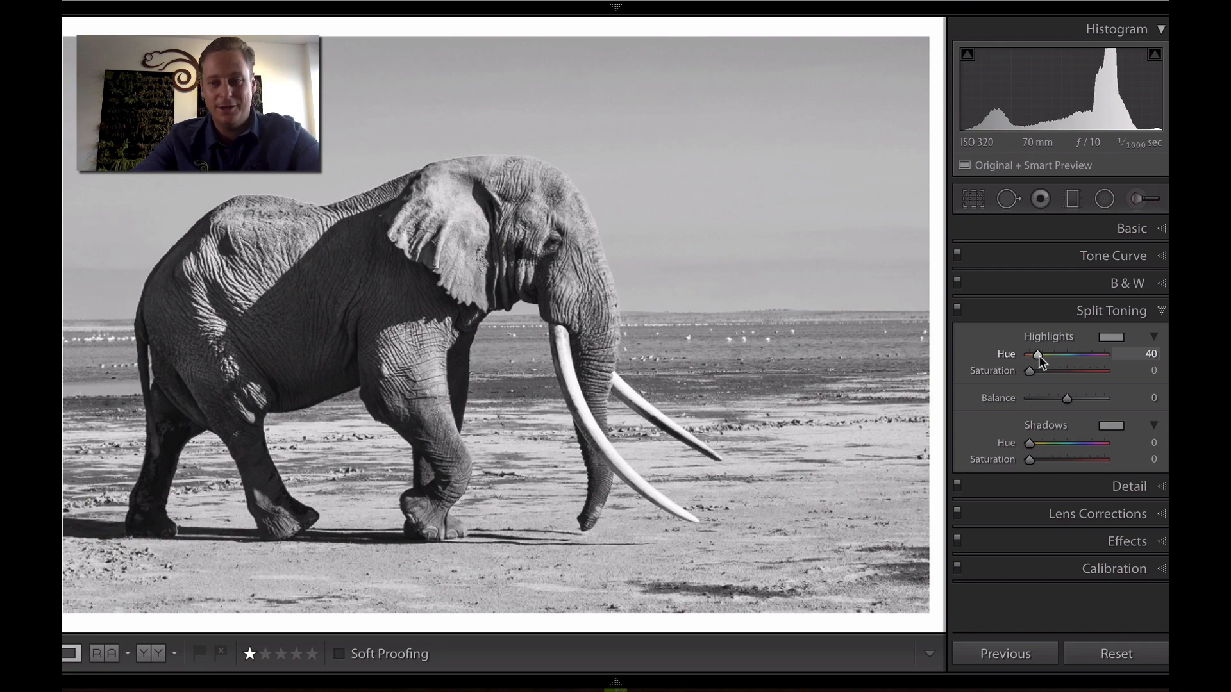
mouse_move(1029, 441)
left_mouse_down()
mouse_move(1041, 441)
mouse_move(1017, 440)
mouse_move(1030, 437)
left_mouse_up()
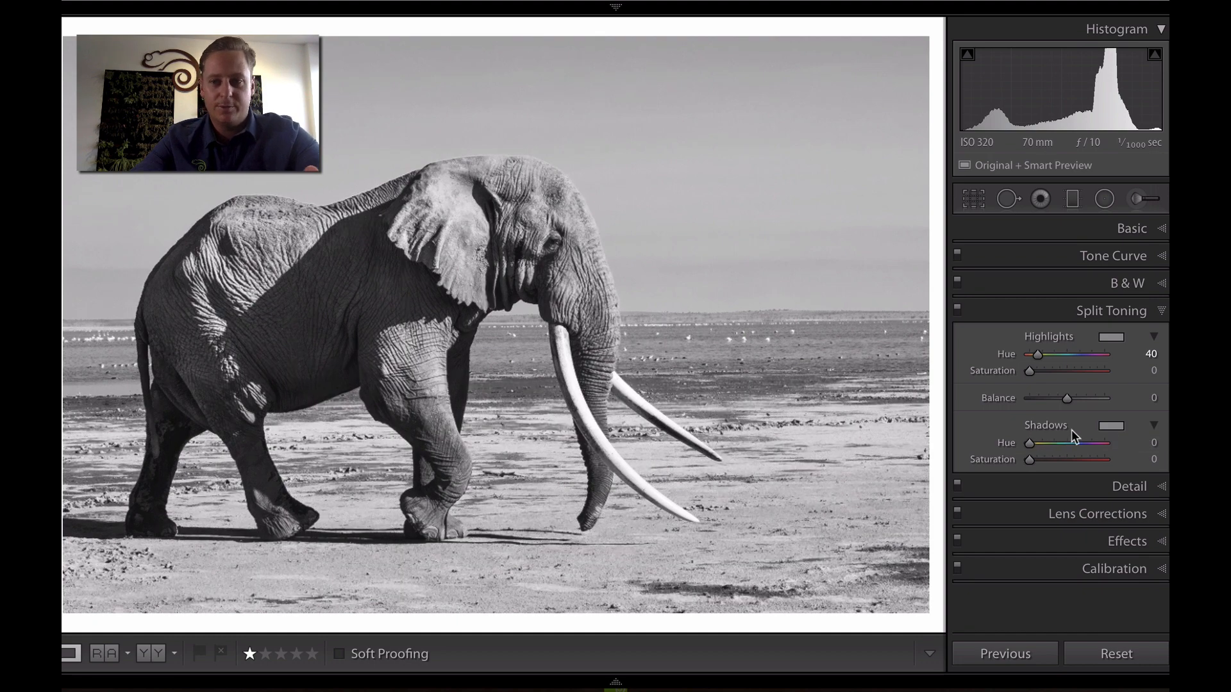
left_click(1154, 443)
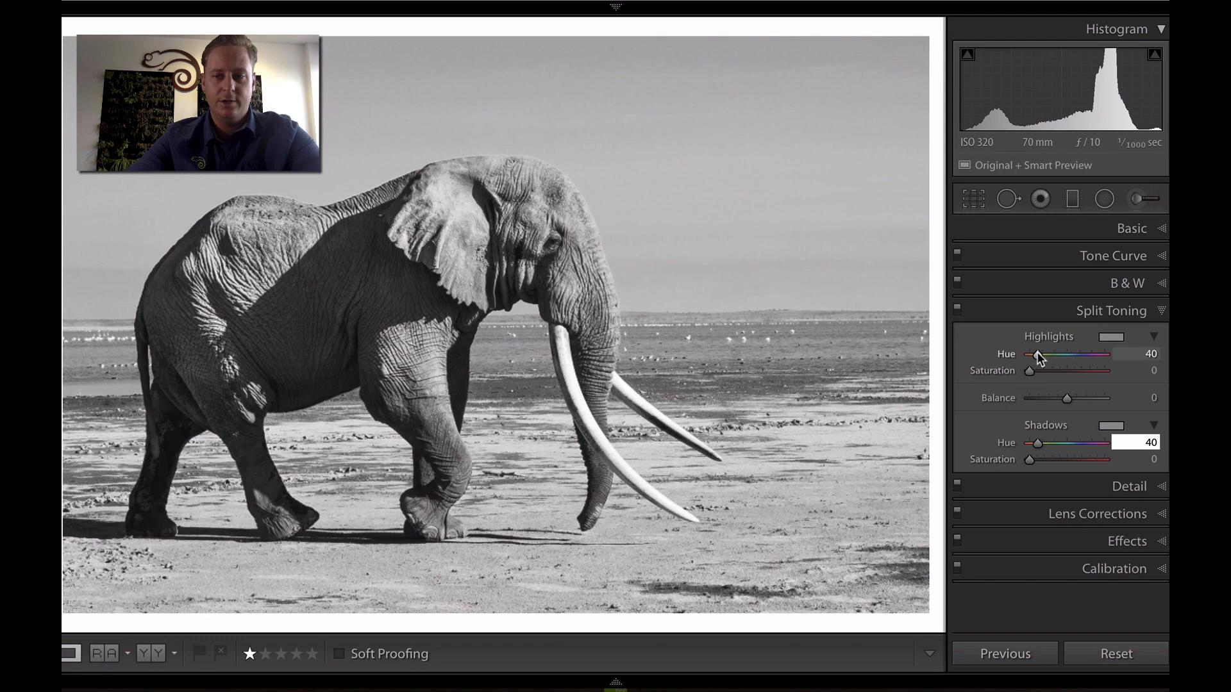
left_click(974, 431)
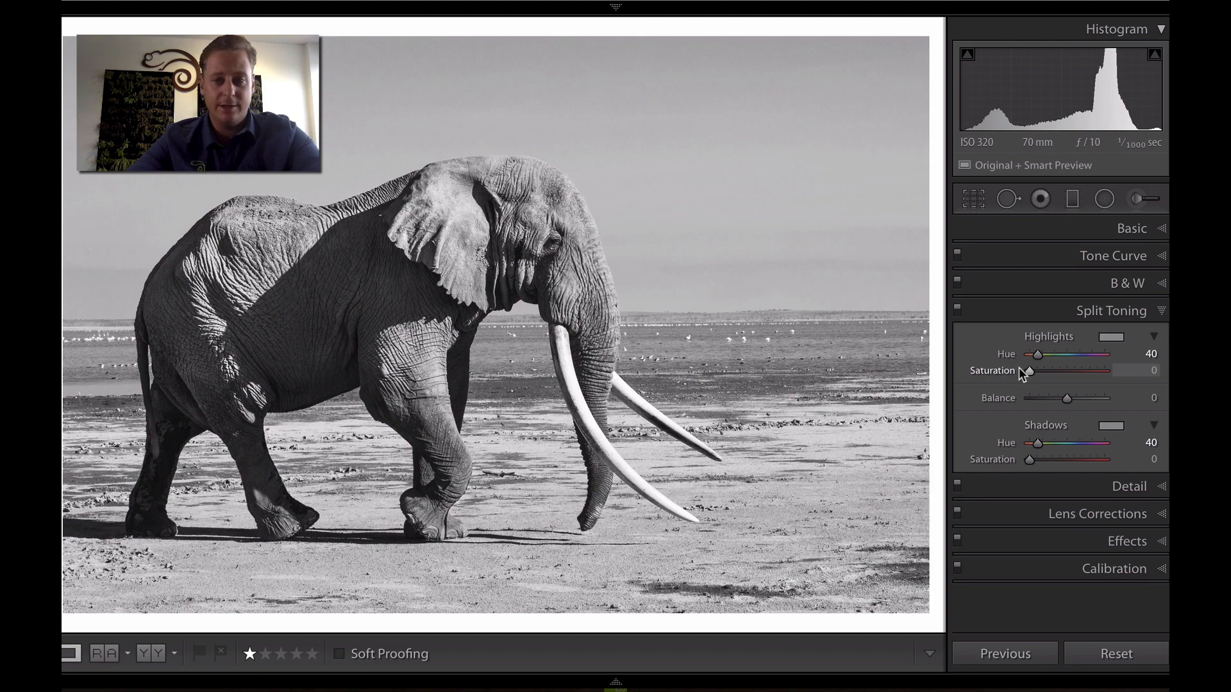
Raise the split toning highlights' Saturation to 100 to preview the tint, and settle it at 20
left_click_drag(1029, 370, 1104, 371)
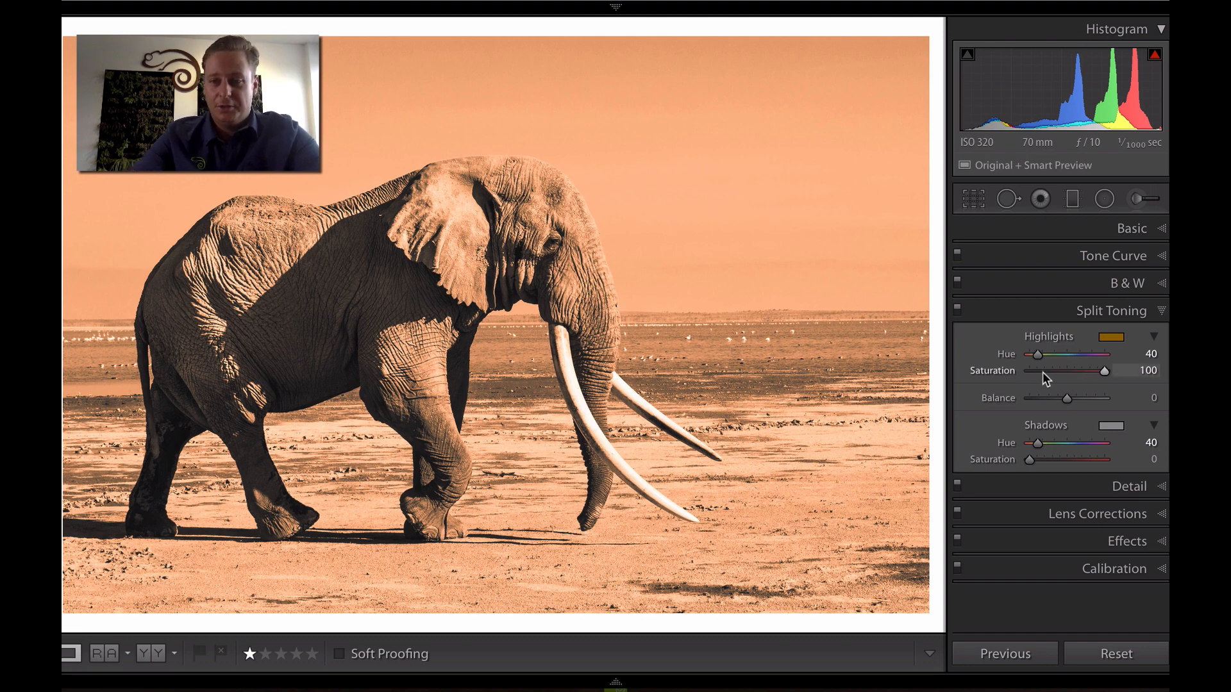
left_click_drag(1042, 372, 1042, 370)
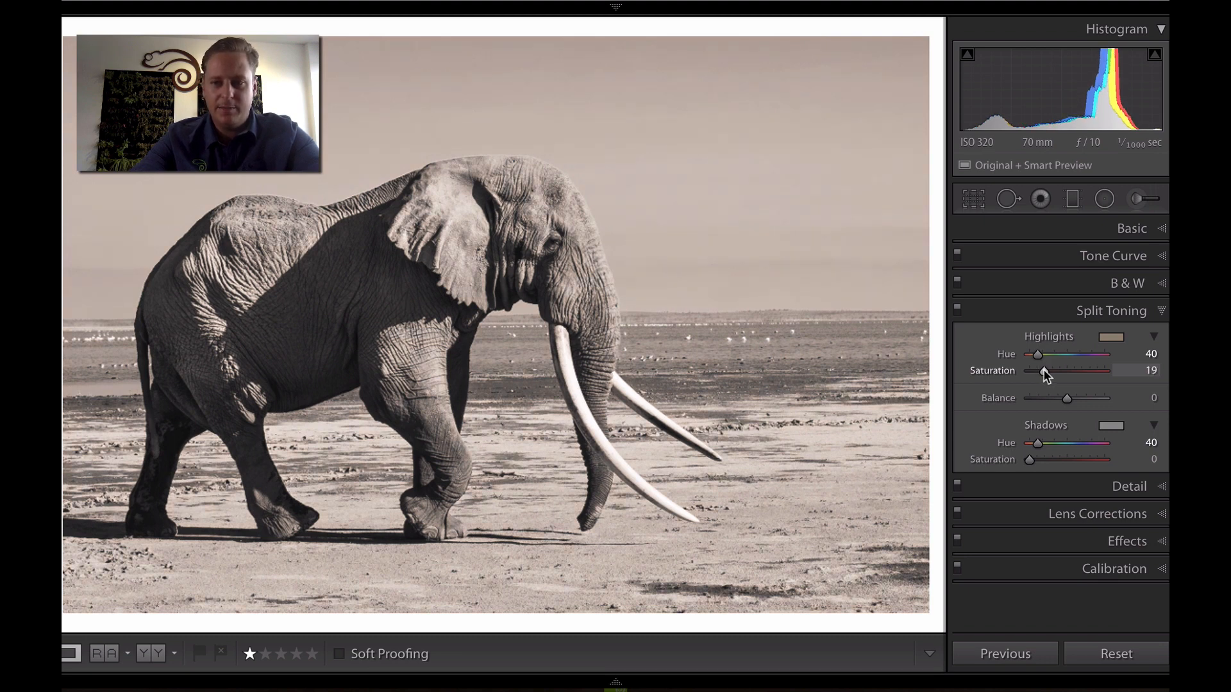
left_click_drag(1044, 369, 1044, 372)
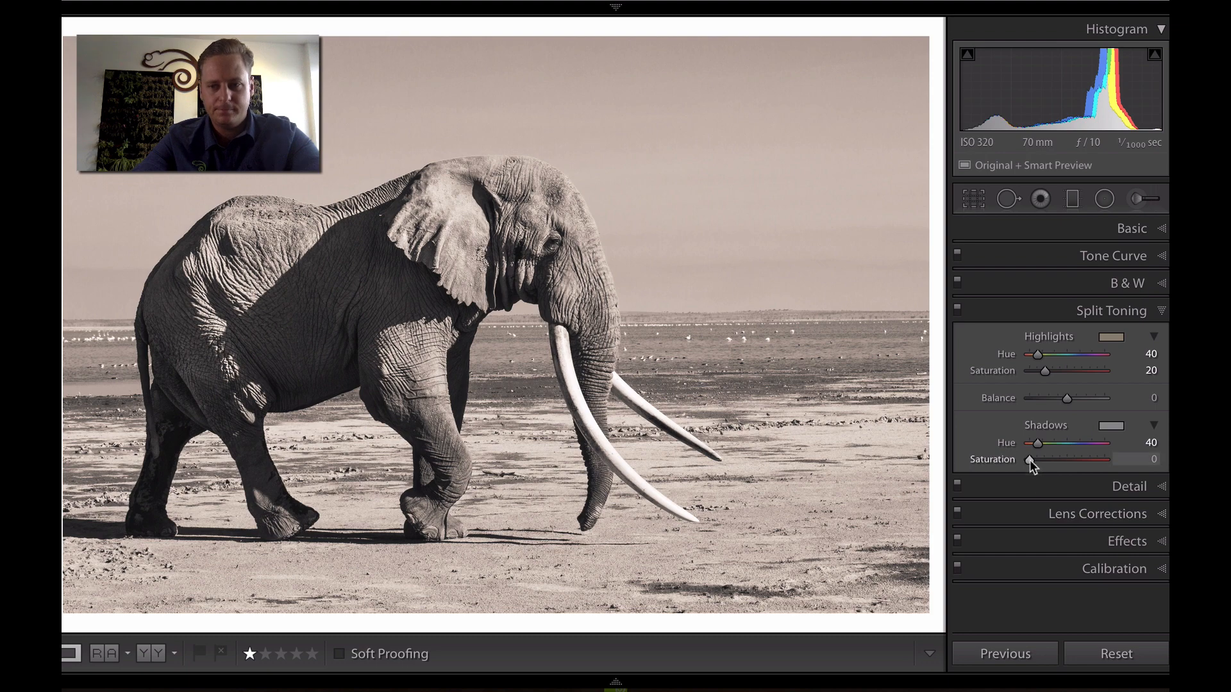
Set the split toning shadows' Saturation to 40
left_click_drag(1030, 459, 1058, 456)
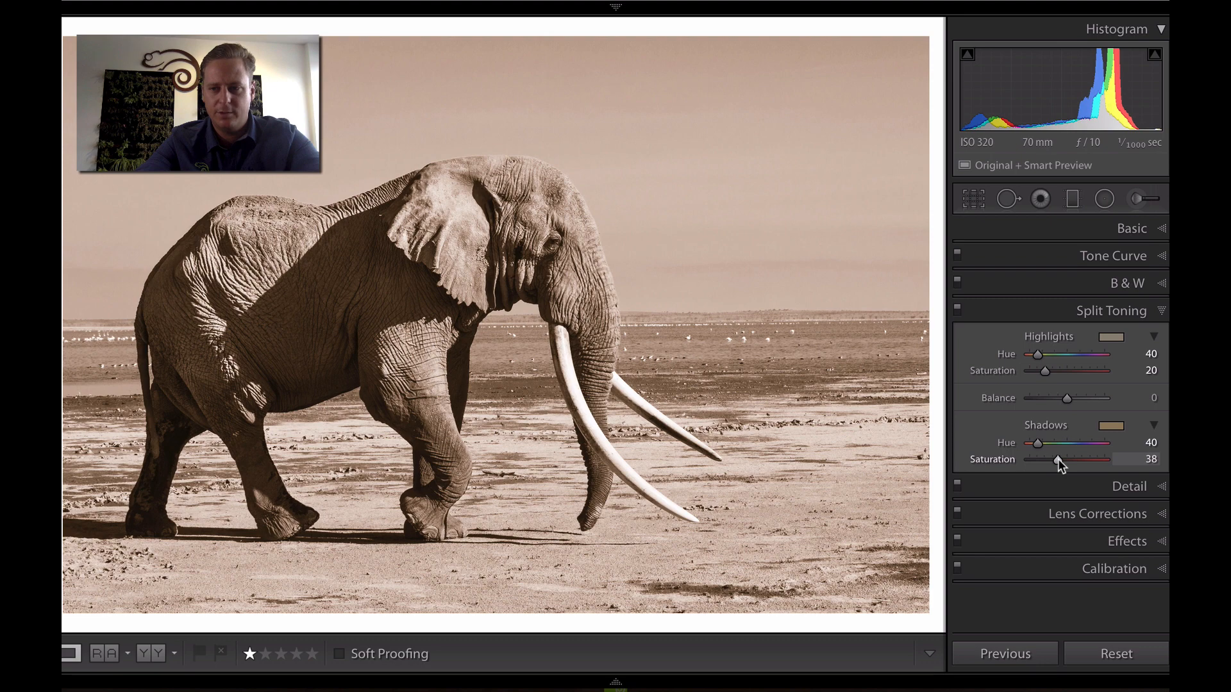
left_click_drag(1059, 458, 1060, 458)
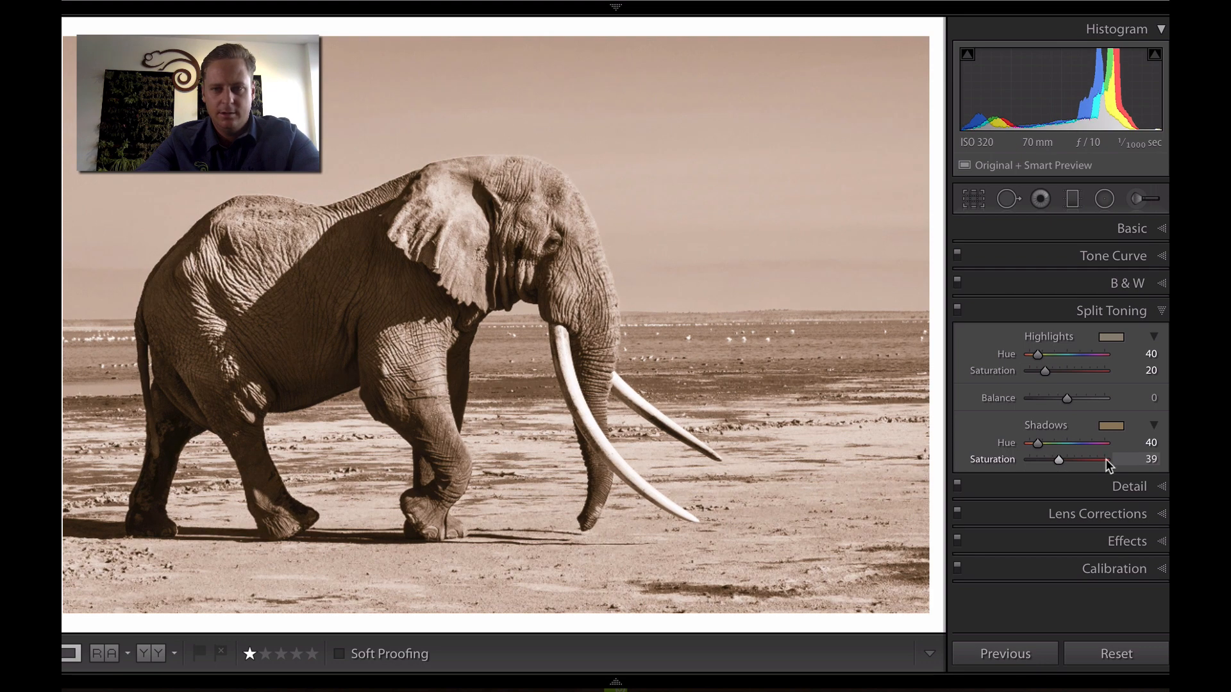
left_click(1151, 459)
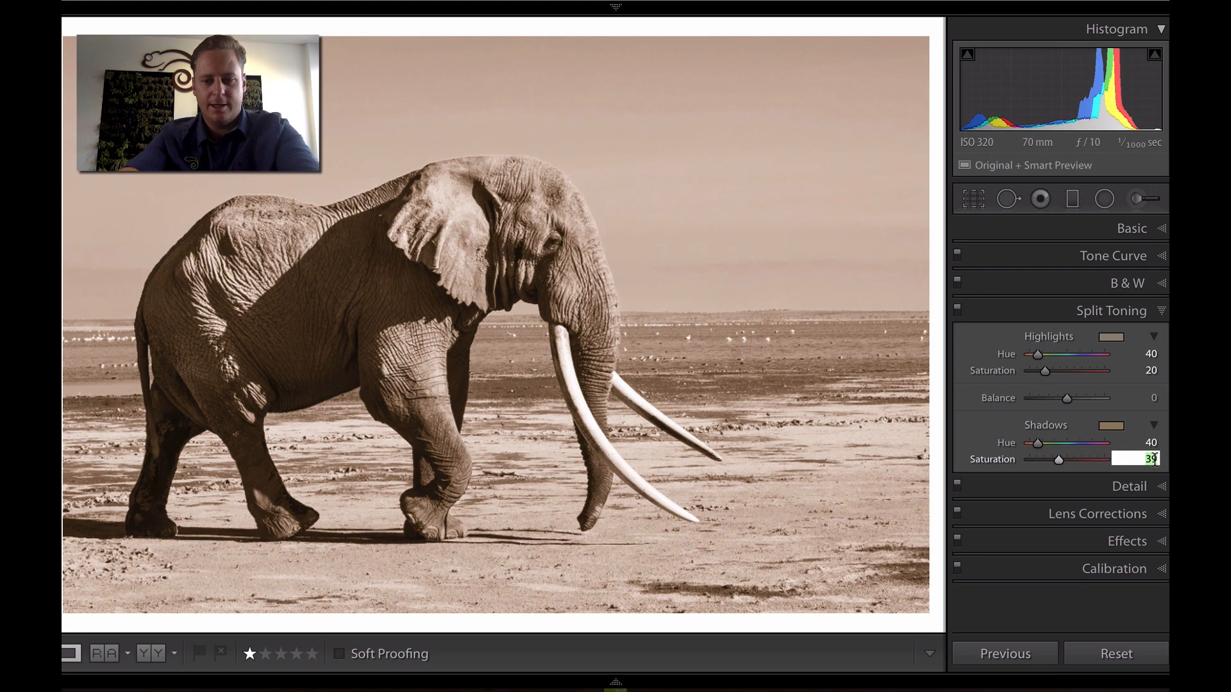
type("40")
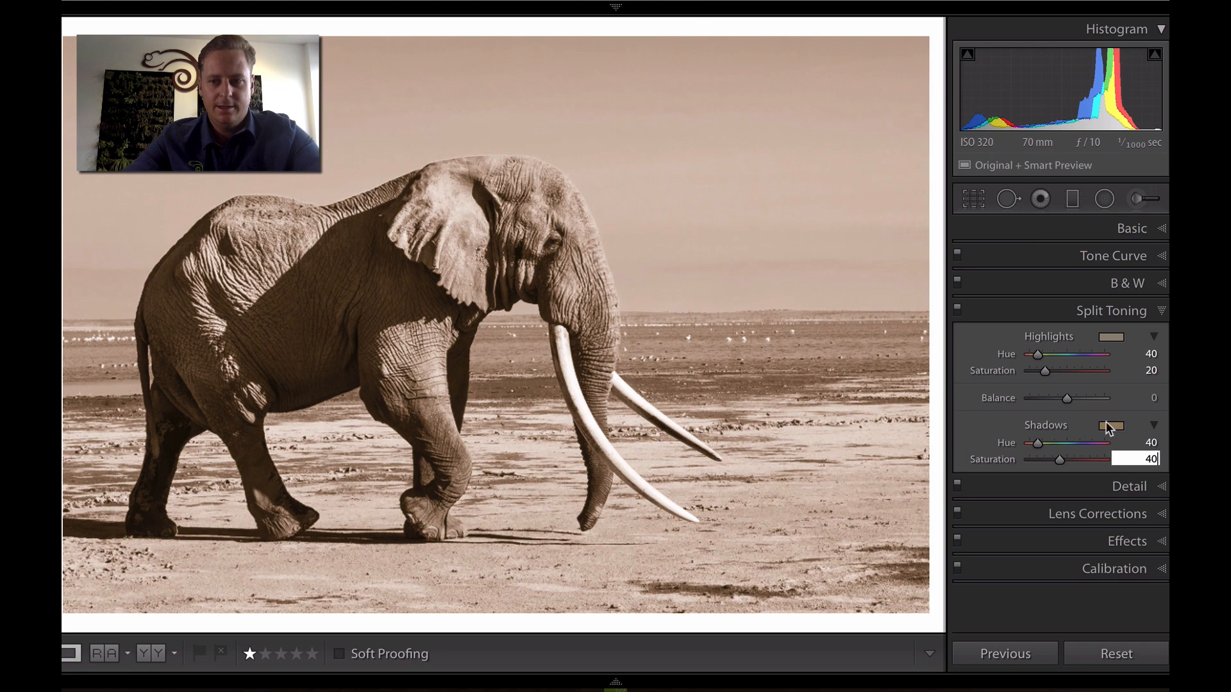
key("Return")
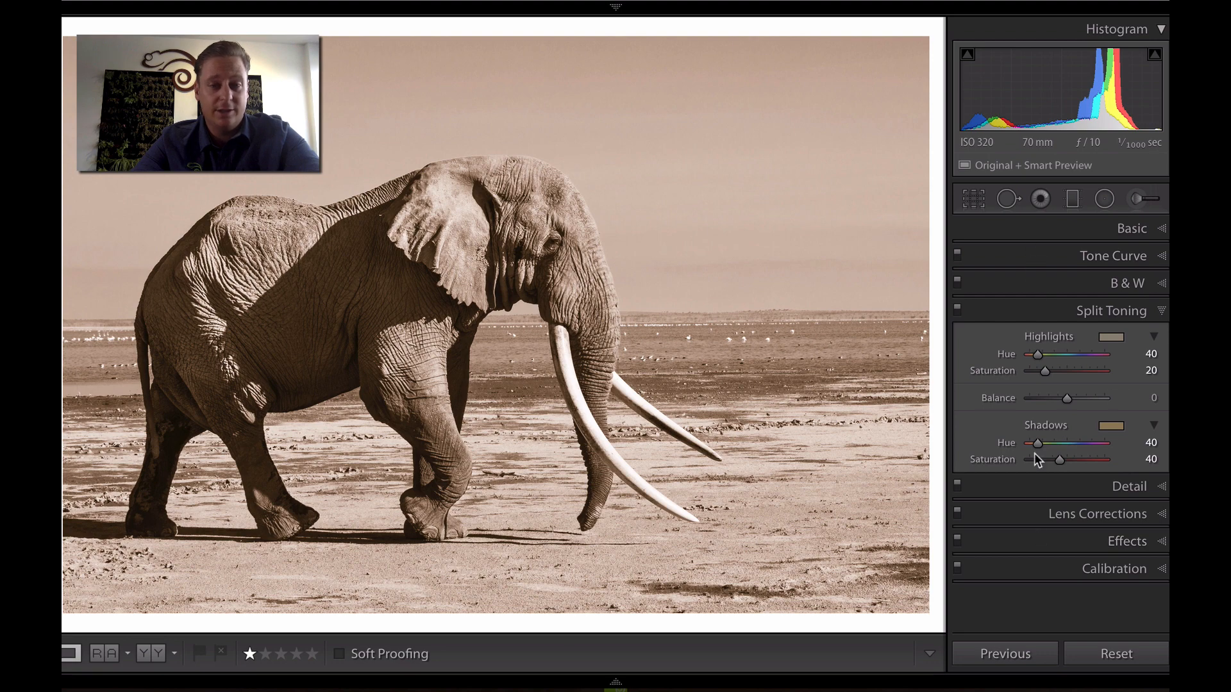
Compare the photo with split toning switched off and on twice, leaving it switched on
left_click(958, 314)
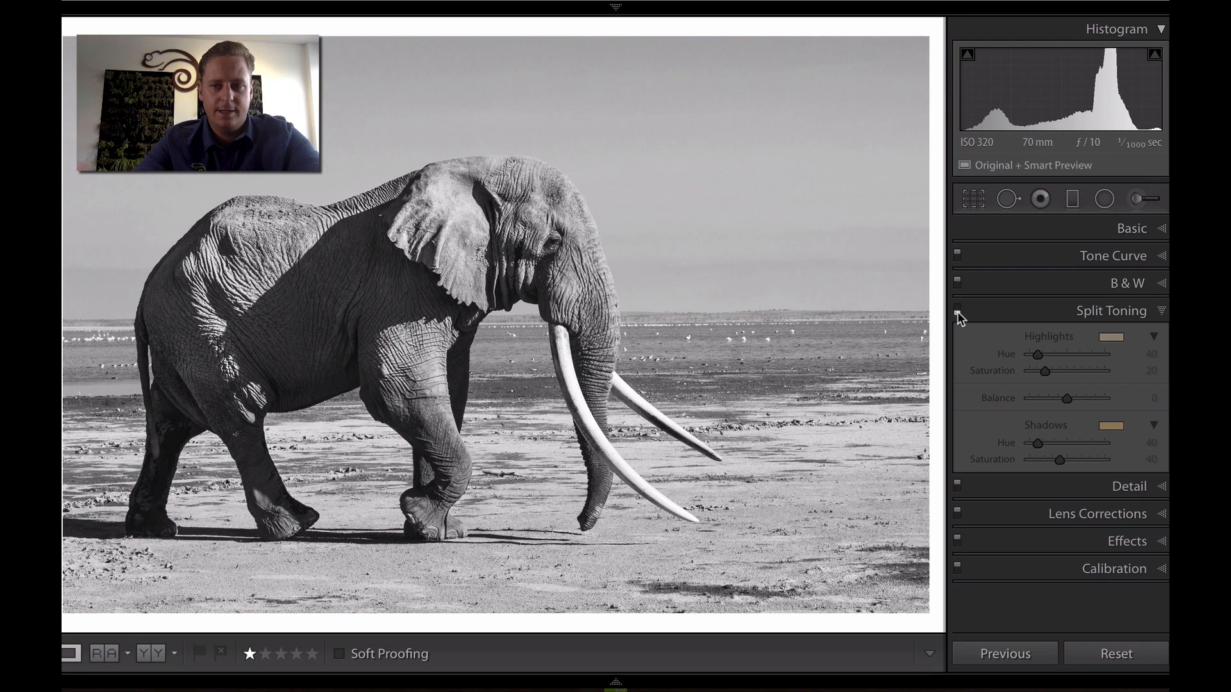
left_click(957, 311)
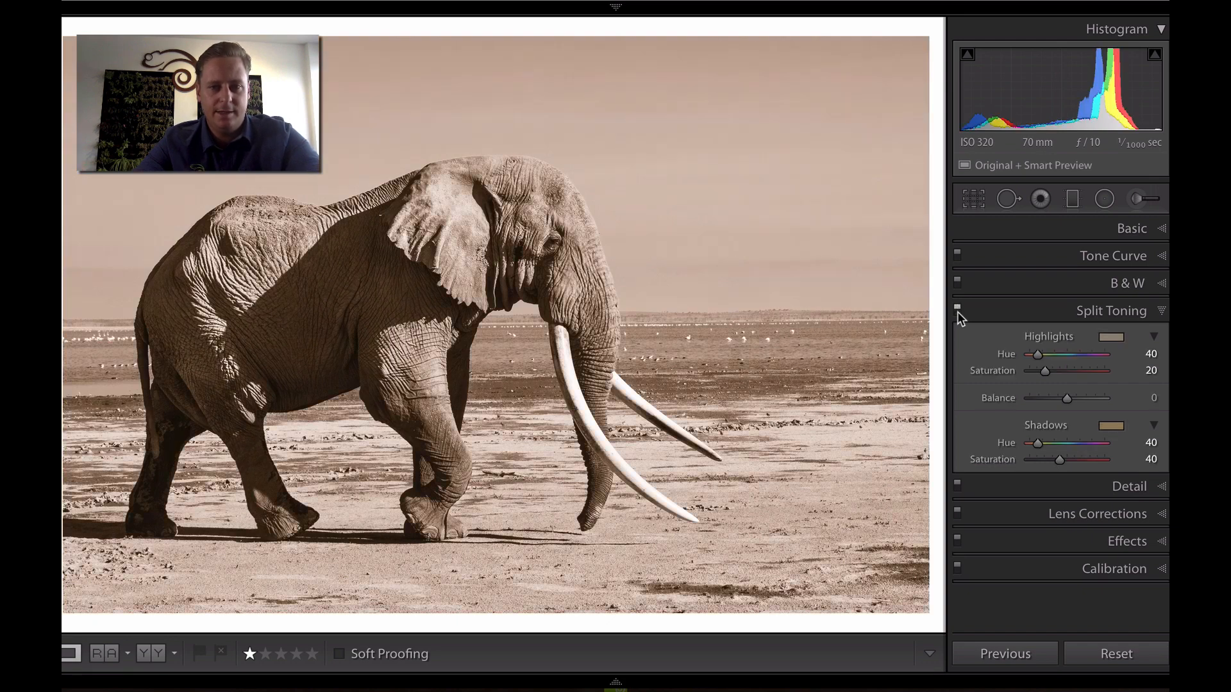
left_click(956, 311)
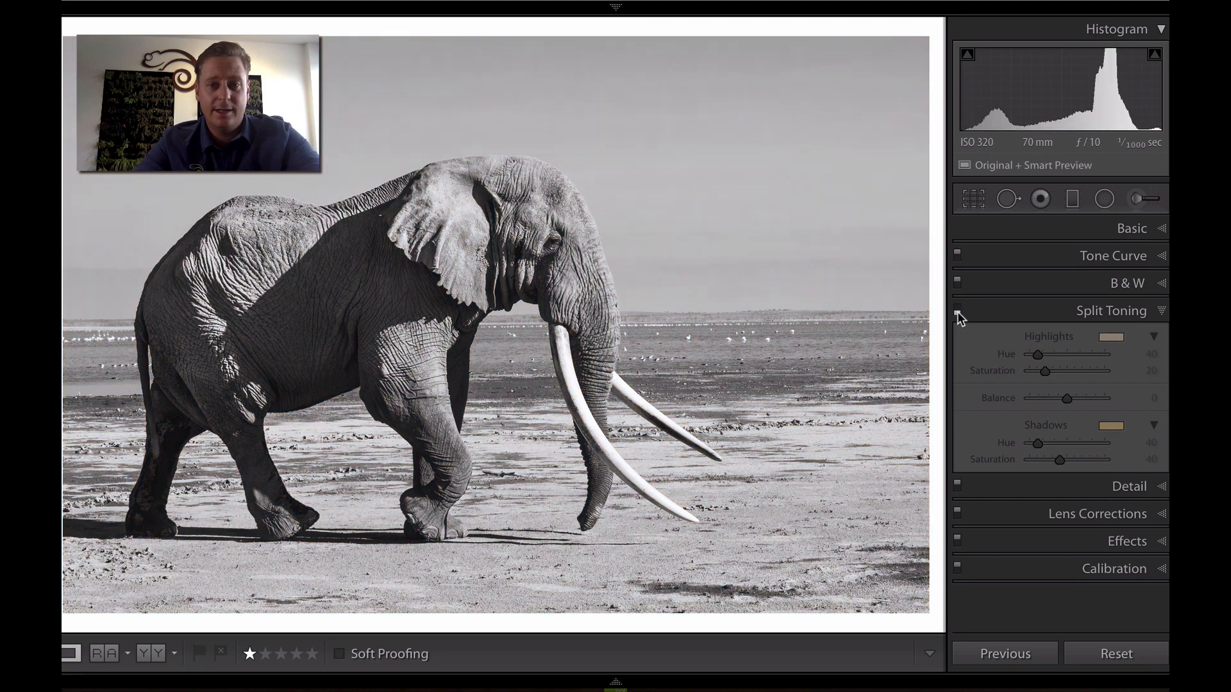
left_click(956, 311)
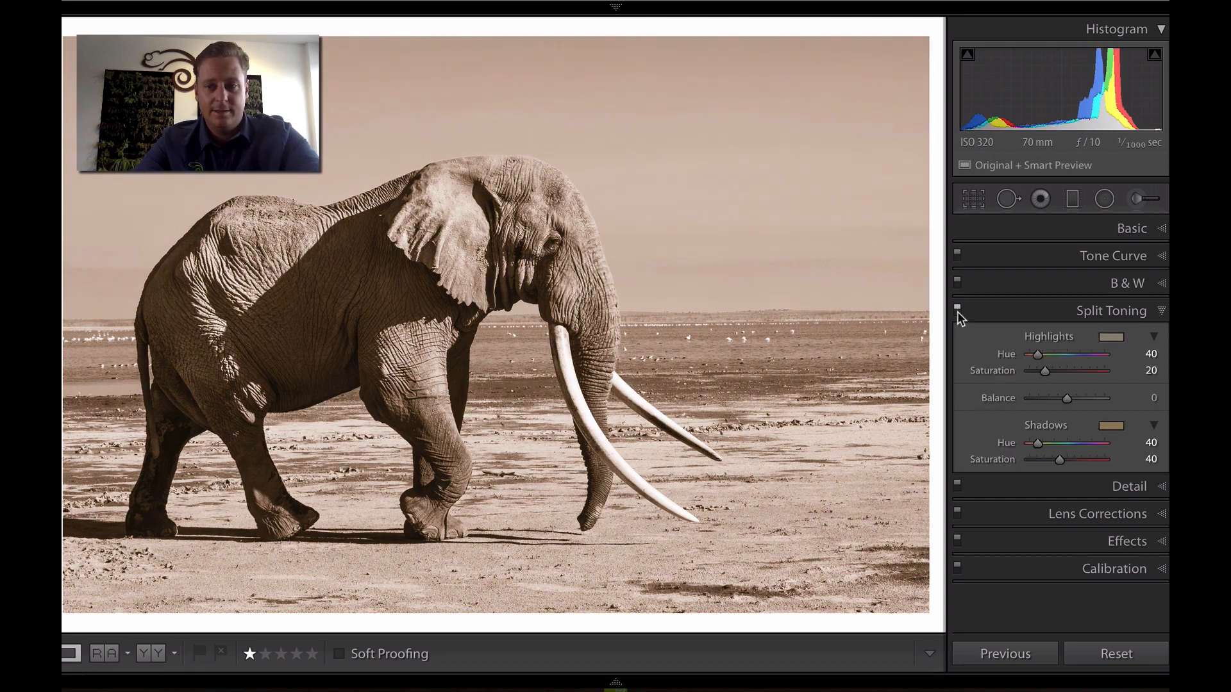